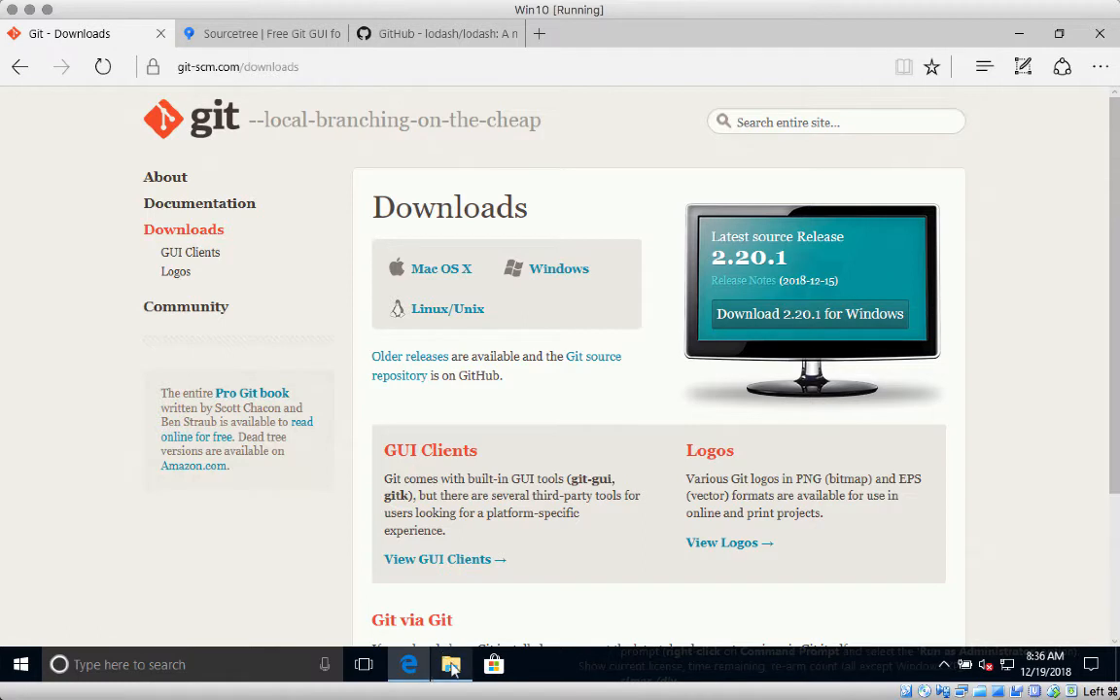
# Install Git 2.20.0 with the default licence, folder and components, skipping the release notes.
pyautogui.click(452, 665)
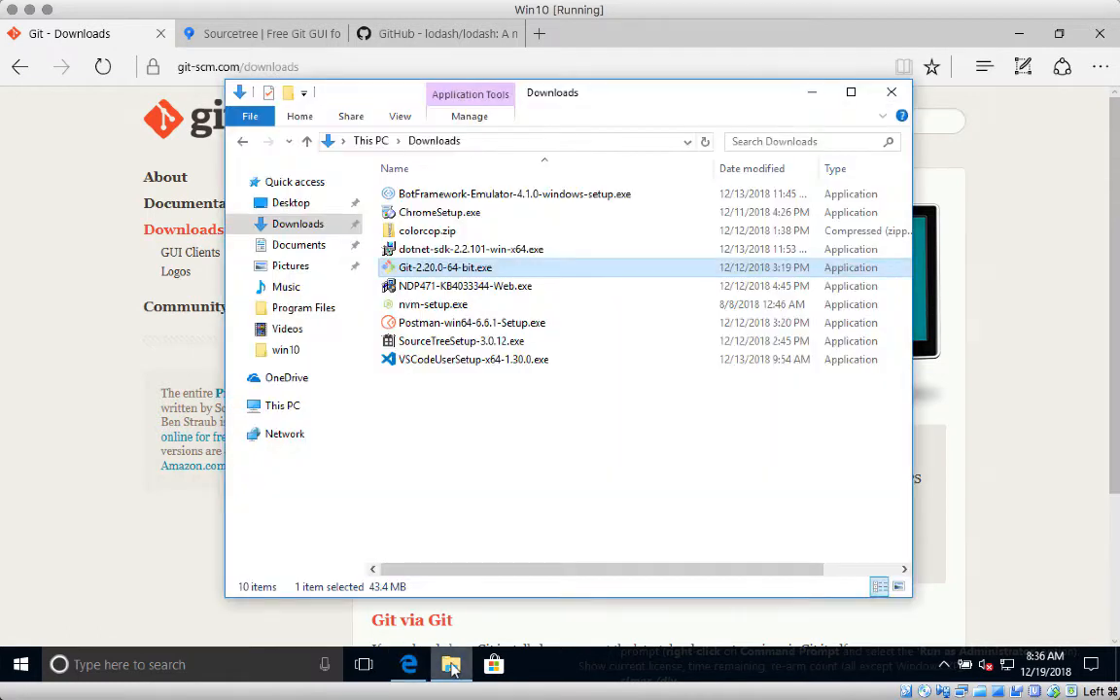
pyautogui.doubleClick(457, 274)
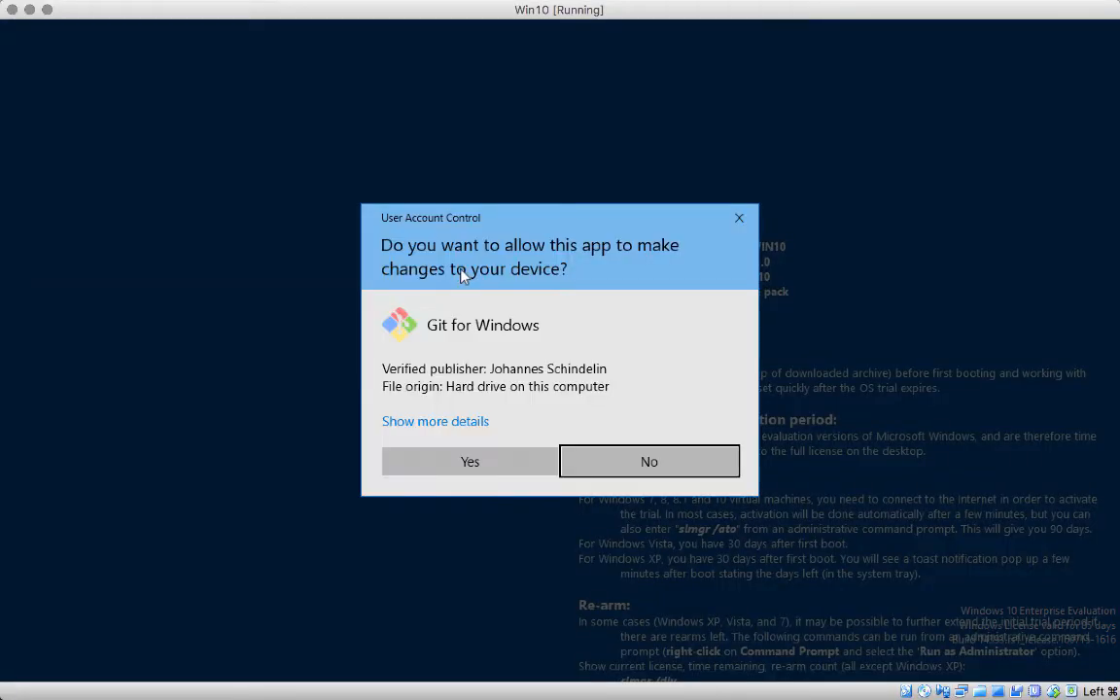
pyautogui.click(491, 472)
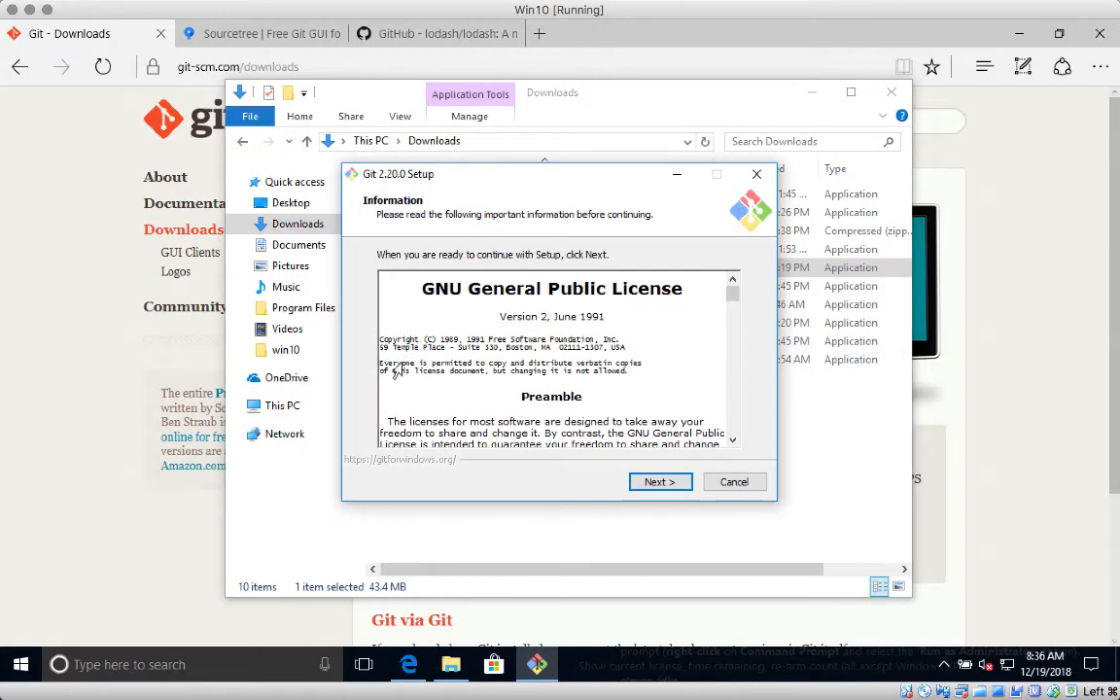
pyautogui.click(657, 482)
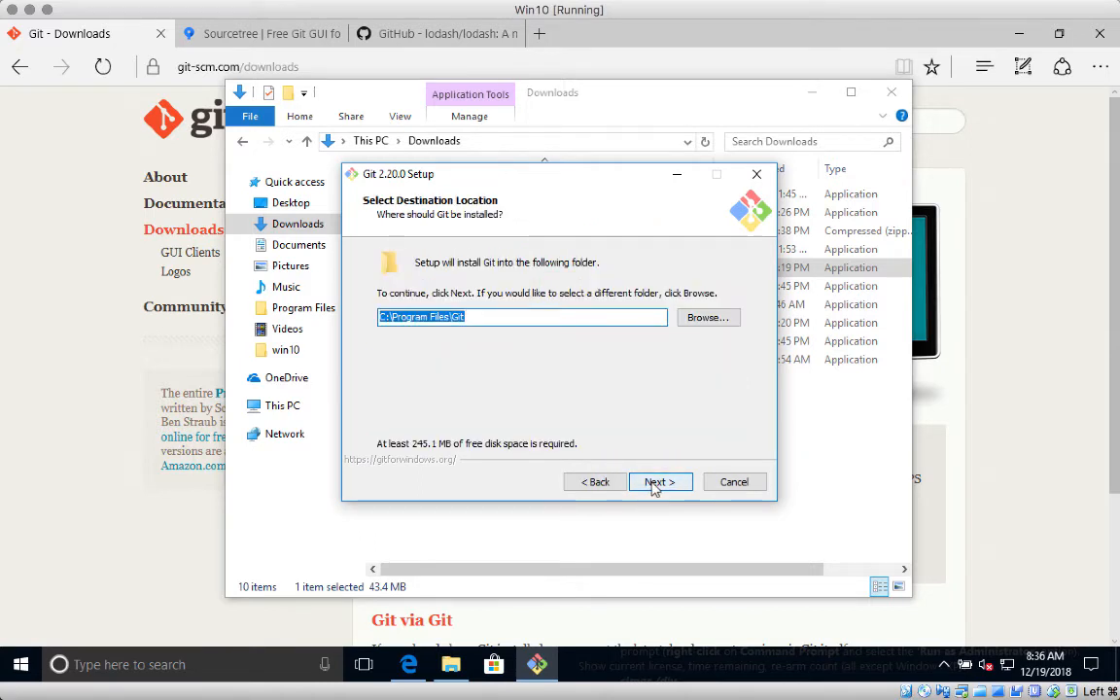
pyautogui.click(661, 483)
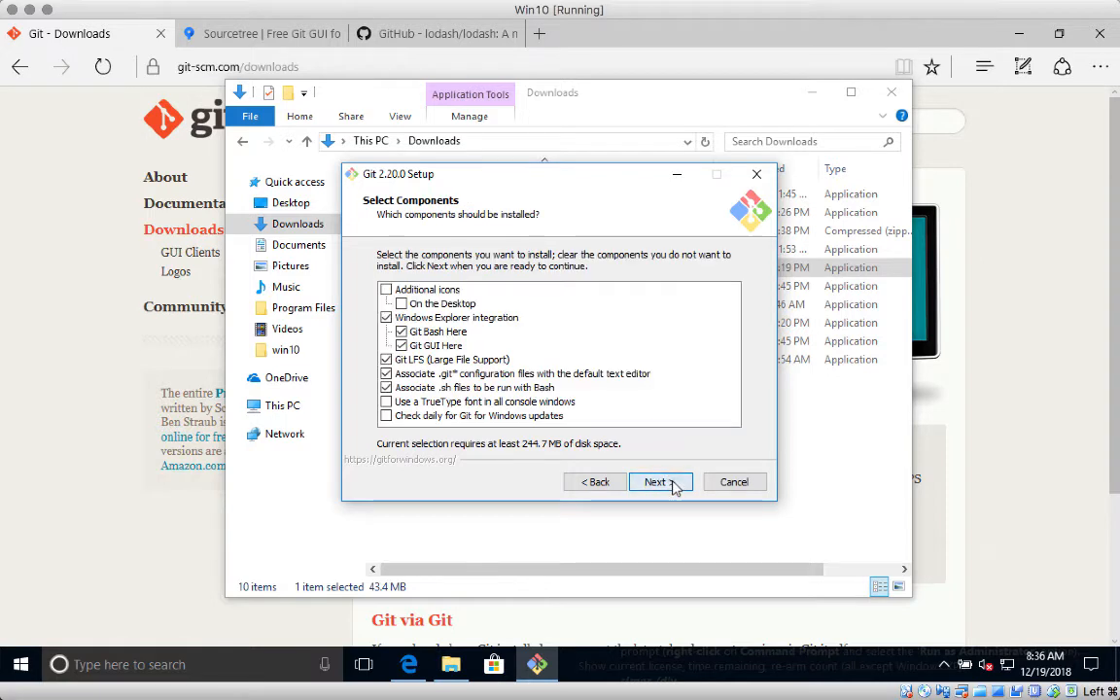
pyautogui.click(661, 484)
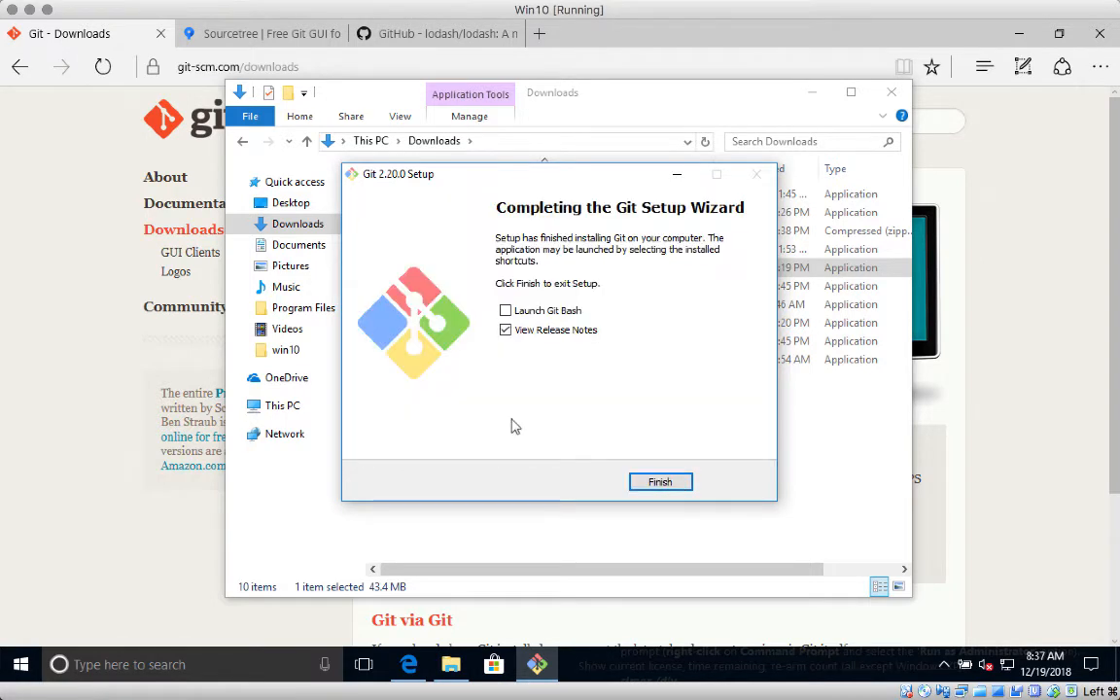
pyautogui.click(506, 329)
pyautogui.click(660, 482)
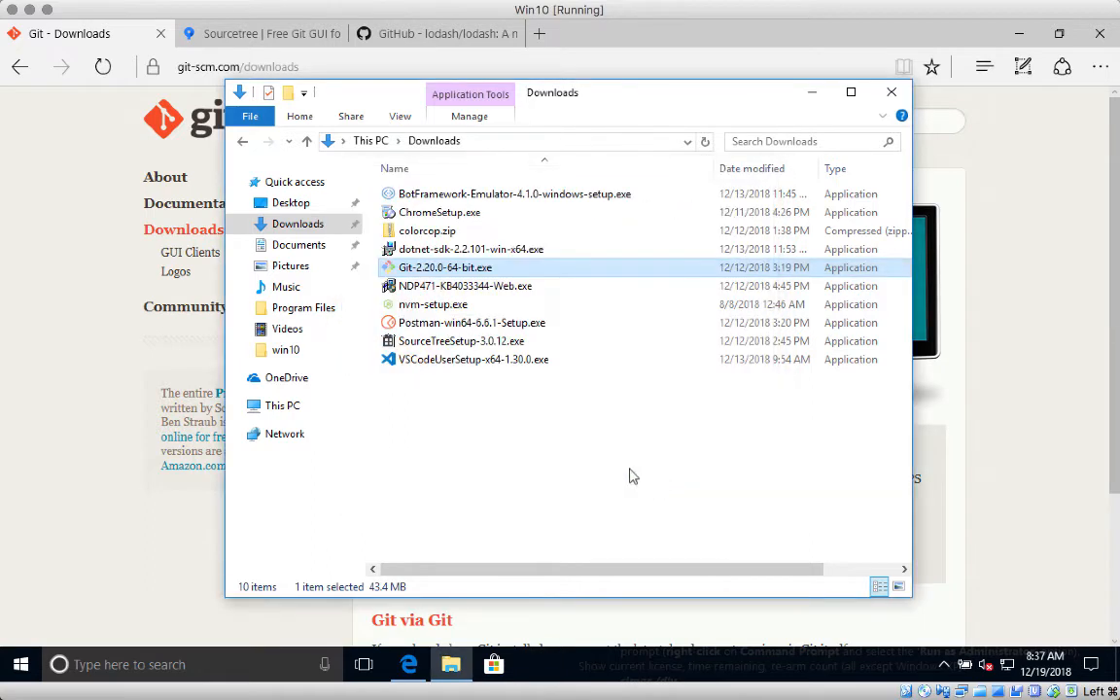
# Search Windows for 'git' and run Git Bash as administrator.
pyautogui.click(167, 667)
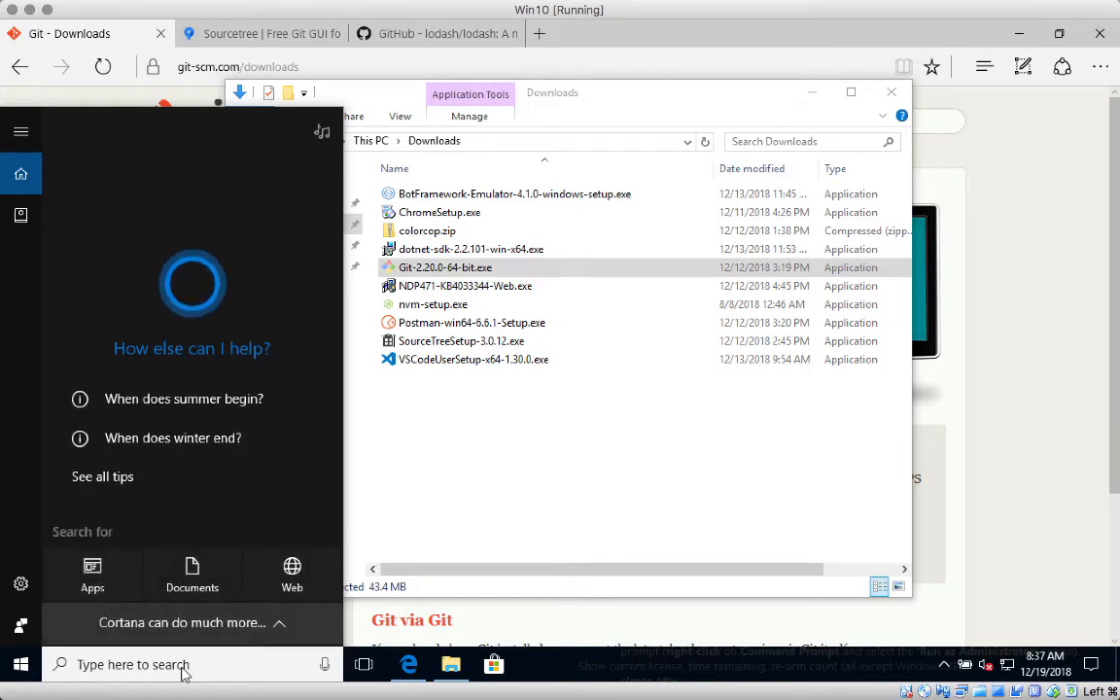
pyautogui.write('cmd')
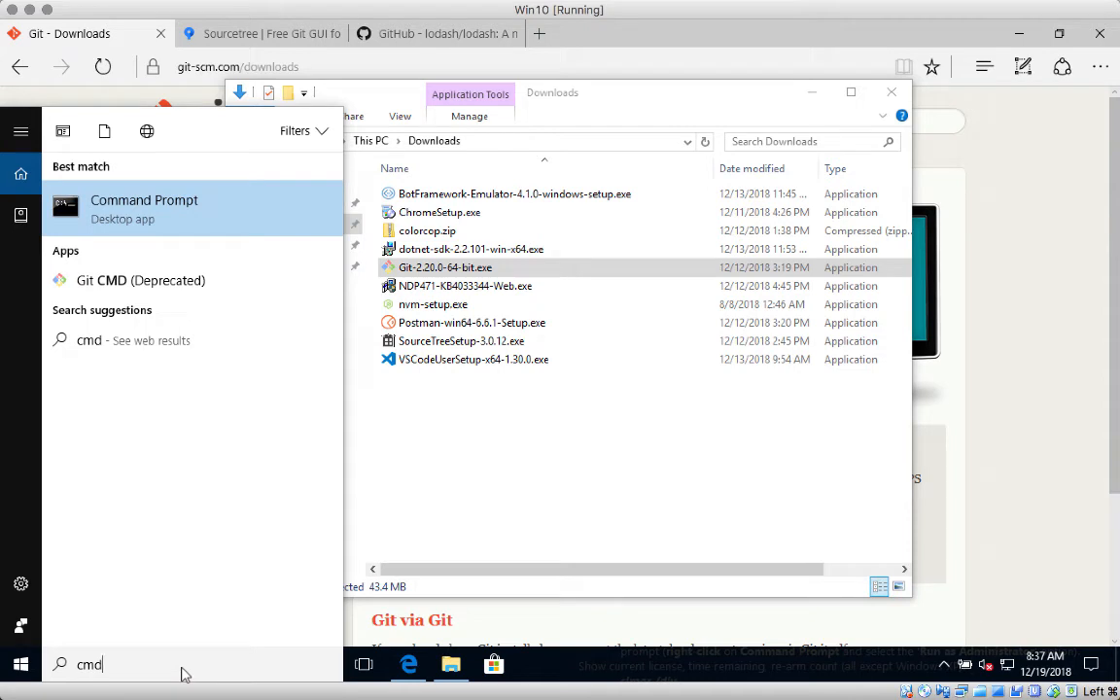
pyautogui.press('BackSpace')
pyautogui.press('BackSpace')
pyautogui.press('BackSpace')
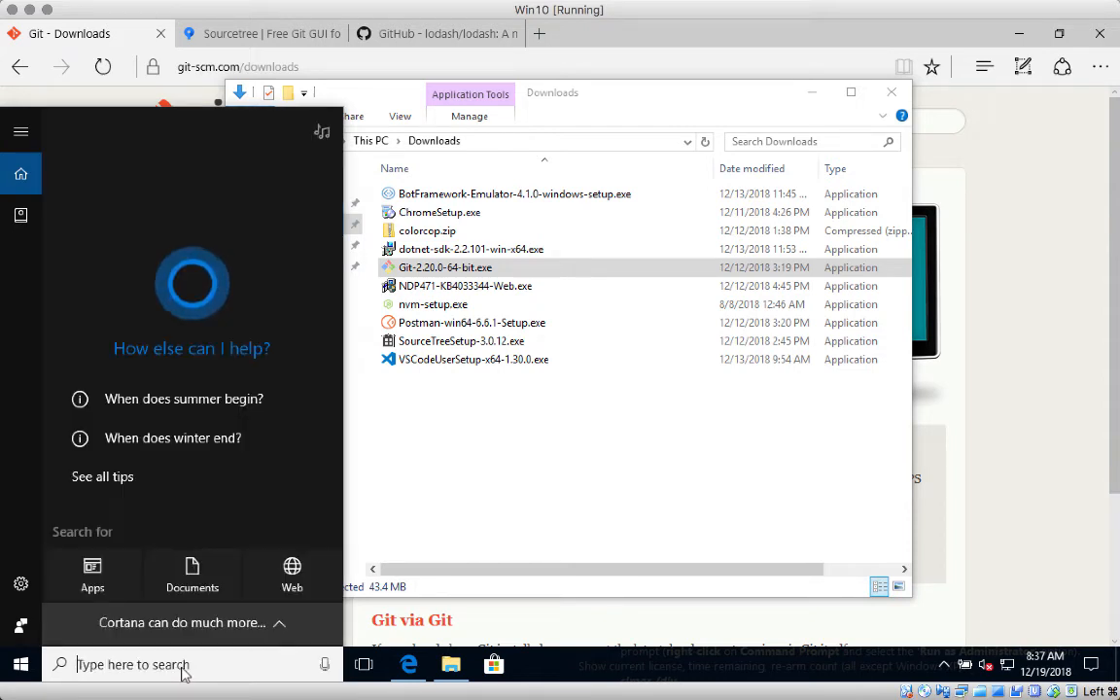
pyautogui.write('git')
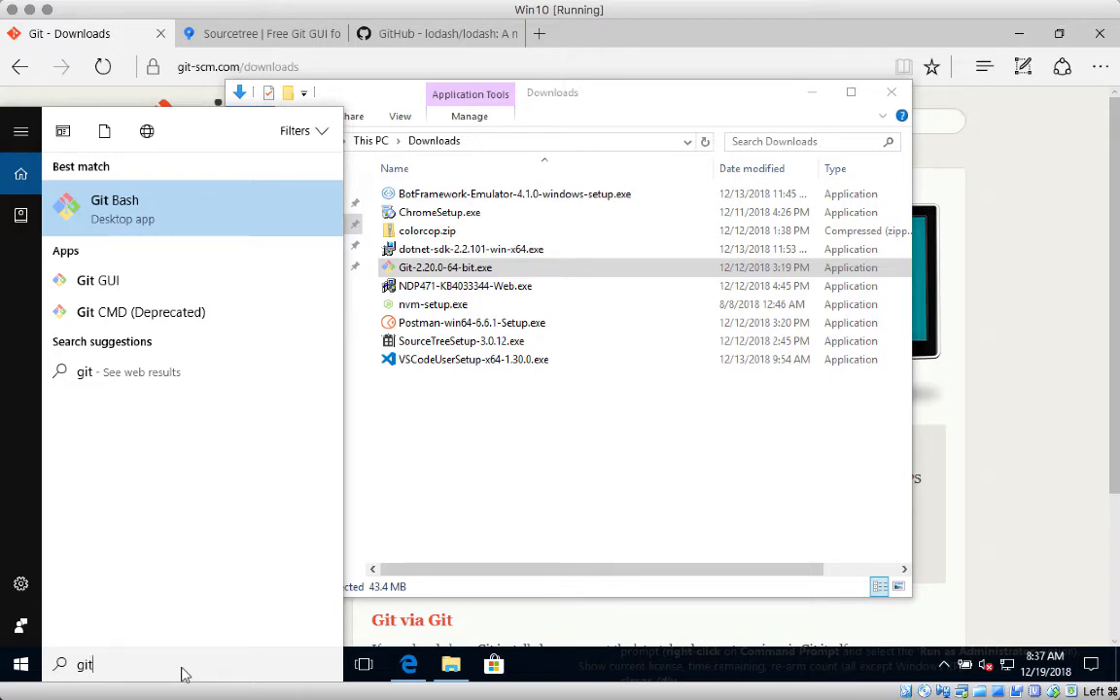
pyautogui.rightClick(128, 215)
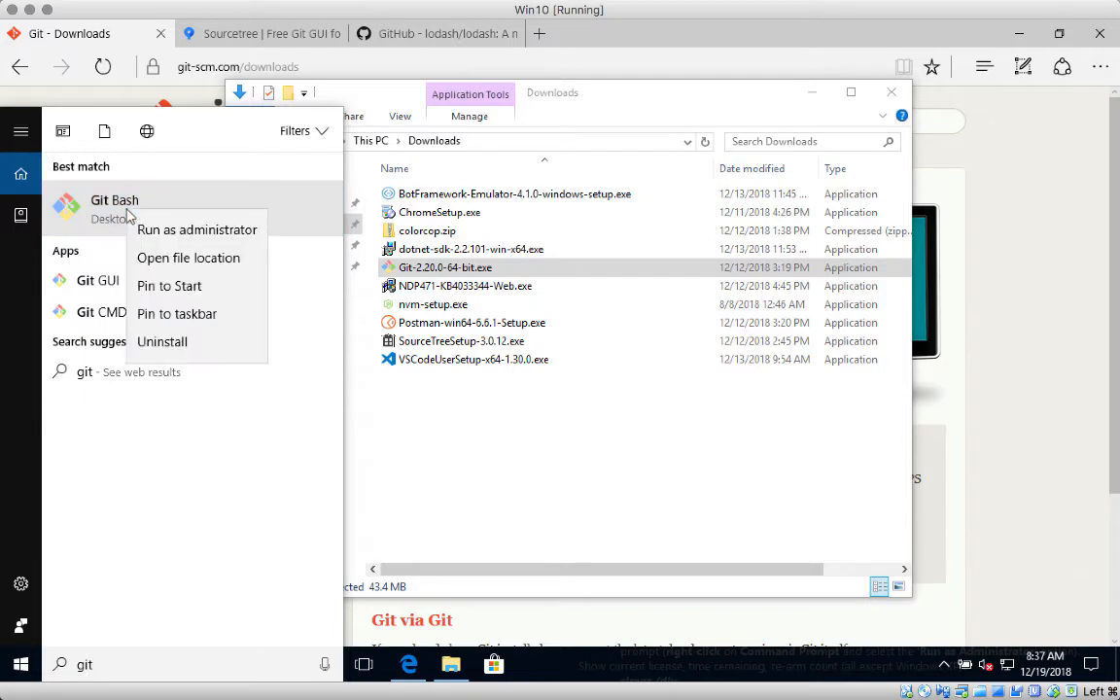
pyautogui.click(181, 233)
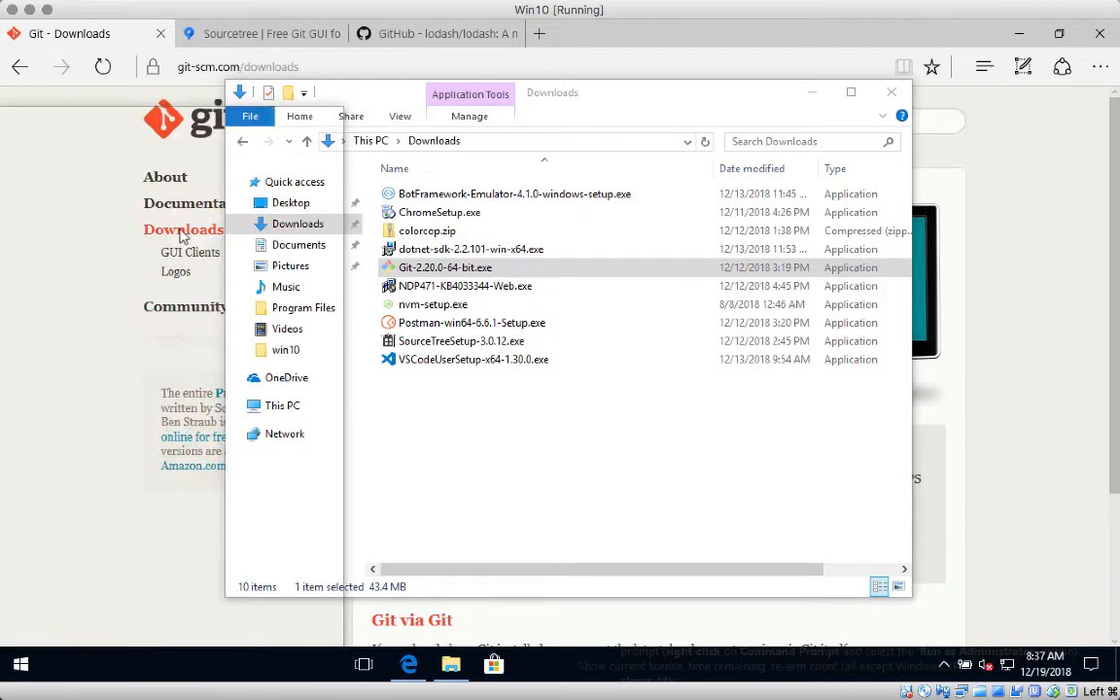
# Allow admin rights, run git --version to confirm 2.20.0.windows.1, then close Git Bash.
pyautogui.click(470, 462)
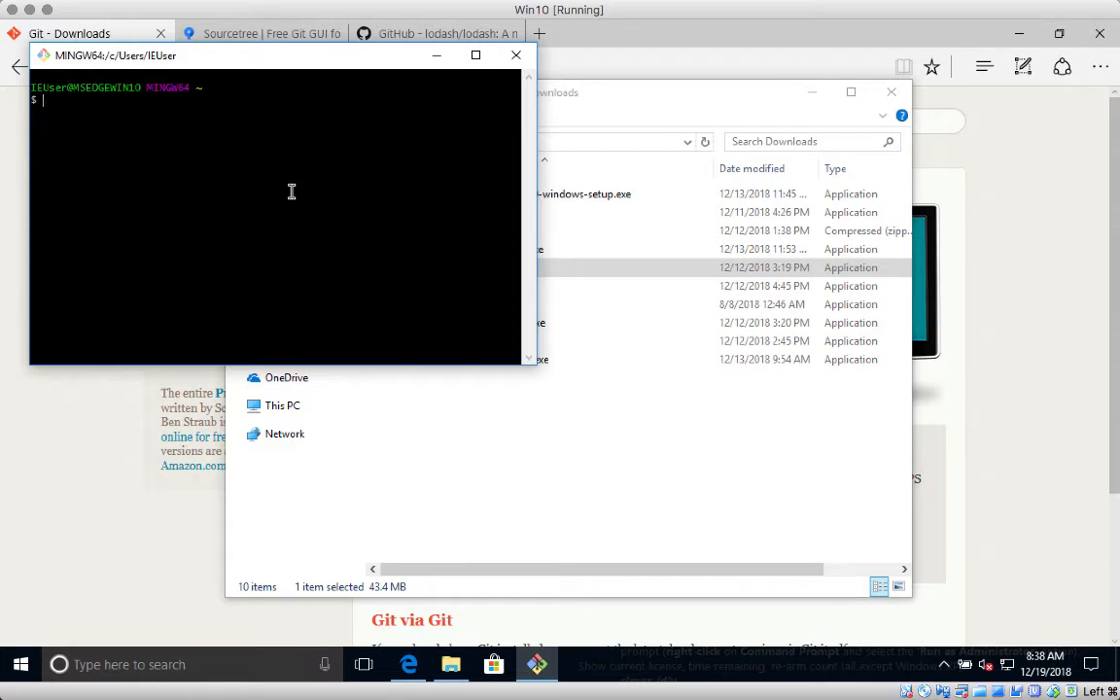
pyautogui.write('git --version')
pyautogui.press('Return')
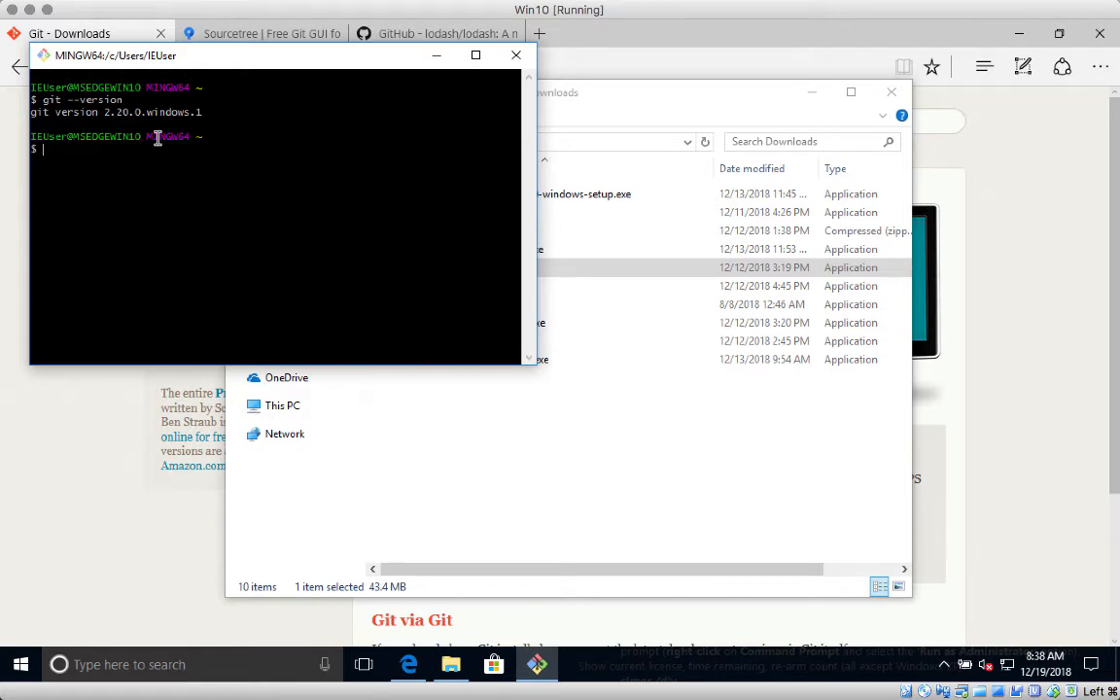
pyautogui.click(515, 56)
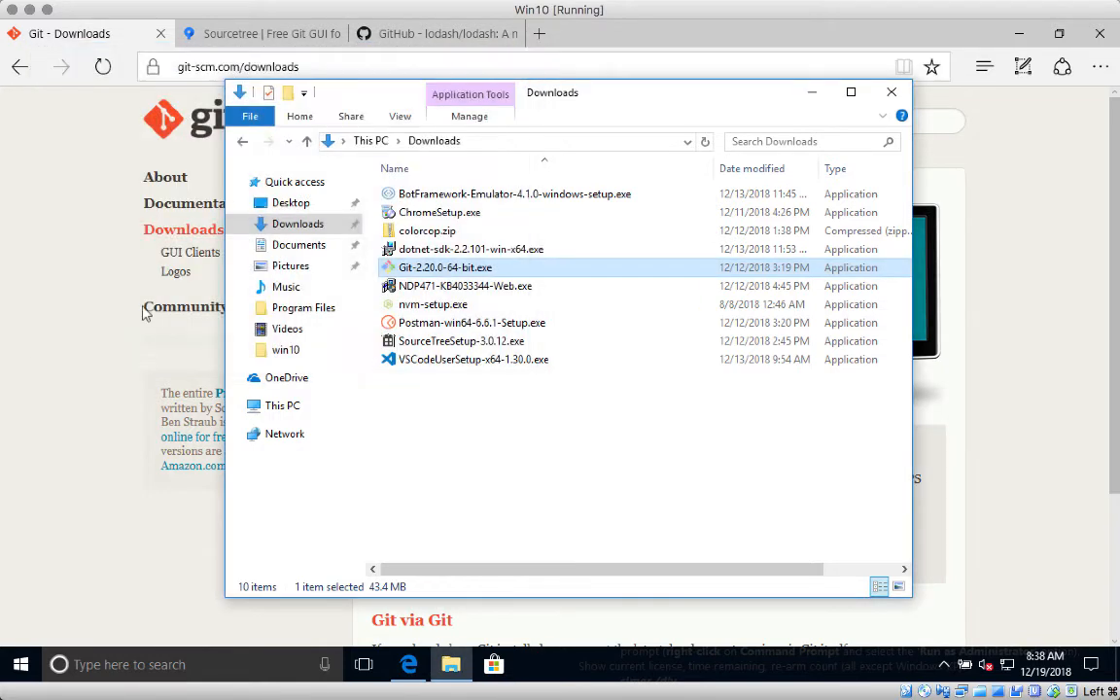
# Run SourceTreeSetup-3.0.12.exe from Downloads and move the .NET Framework v4.7.1 error into view.
pyautogui.click(95, 250)
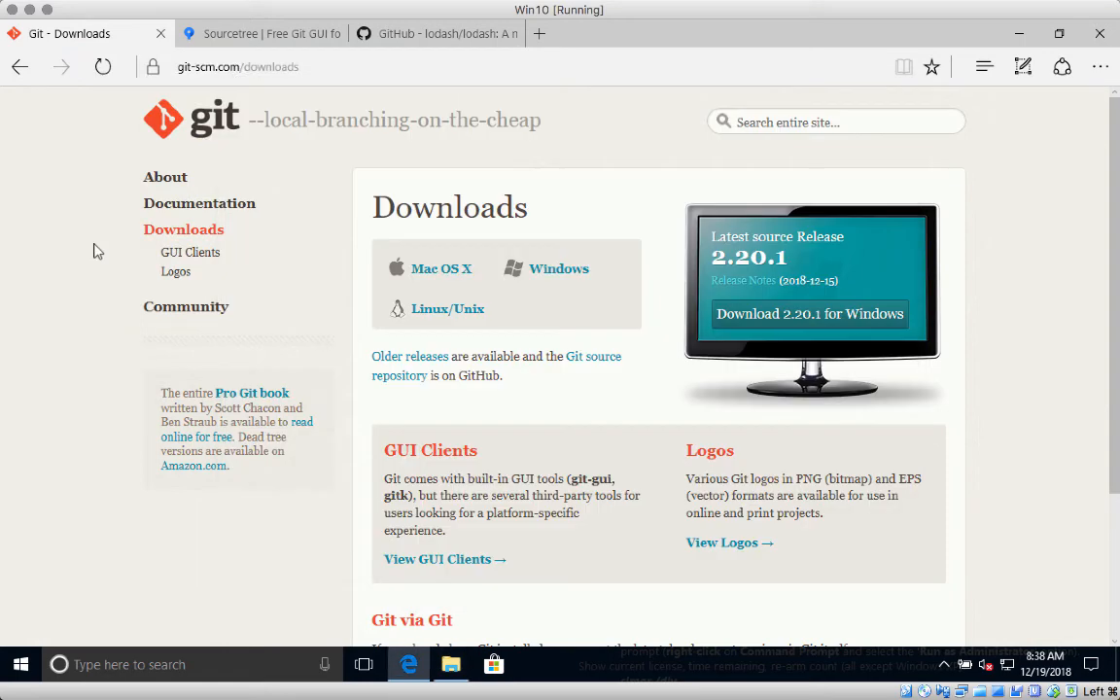
pyautogui.click(234, 44)
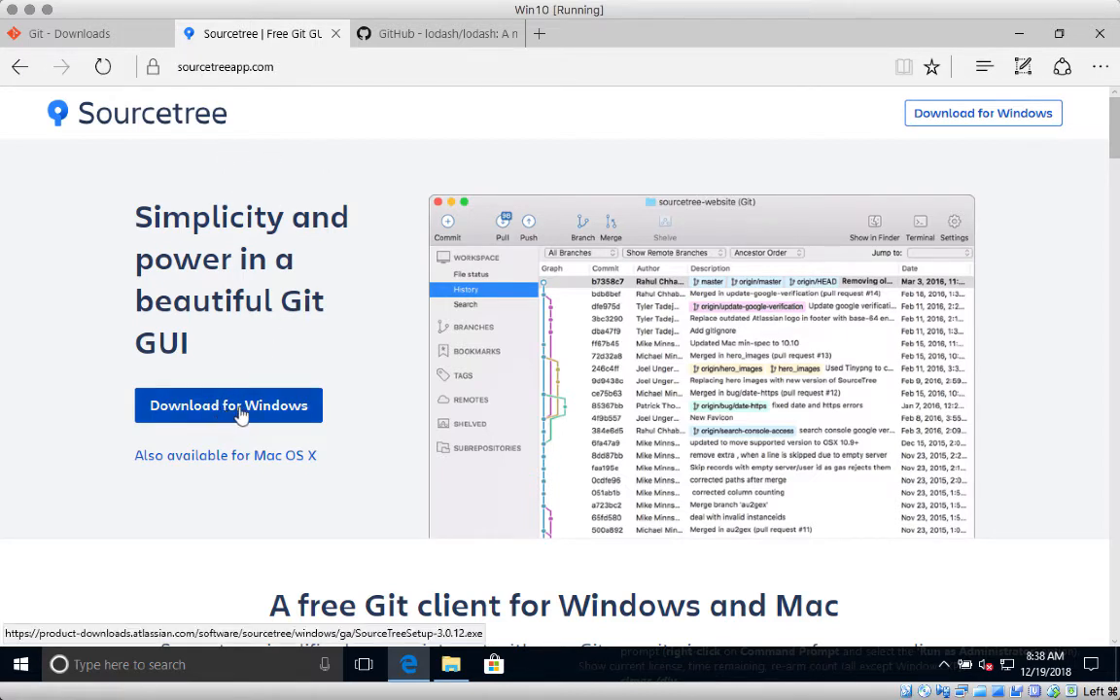
pyautogui.click(451, 667)
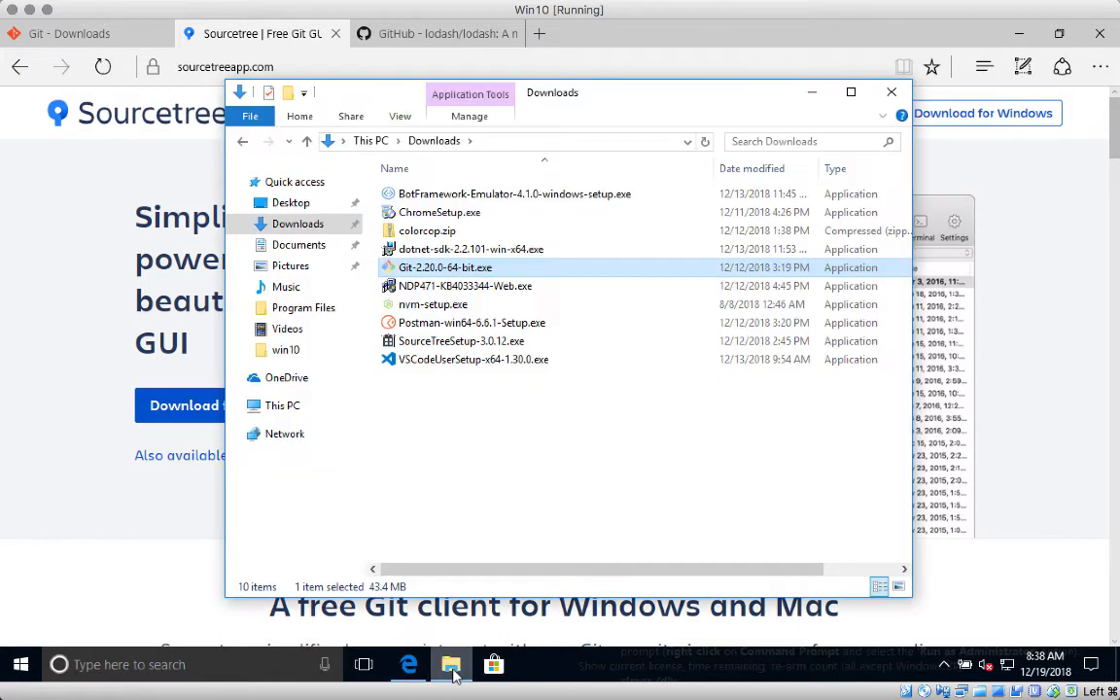
pyautogui.click(446, 345)
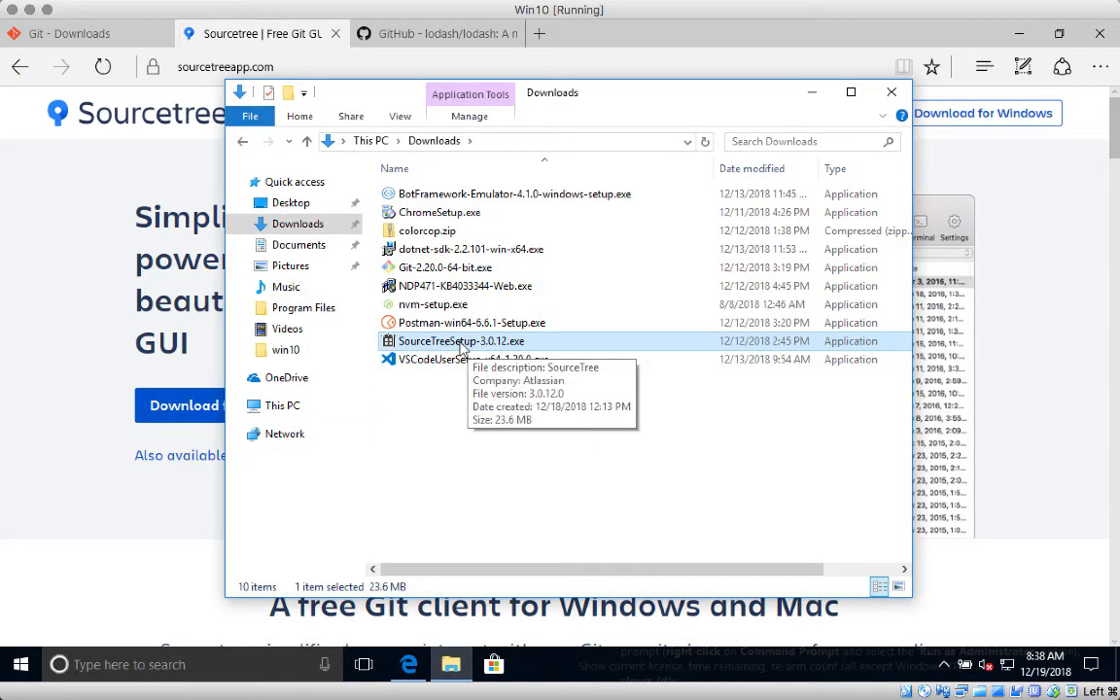
pyautogui.doubleClick(467, 342)
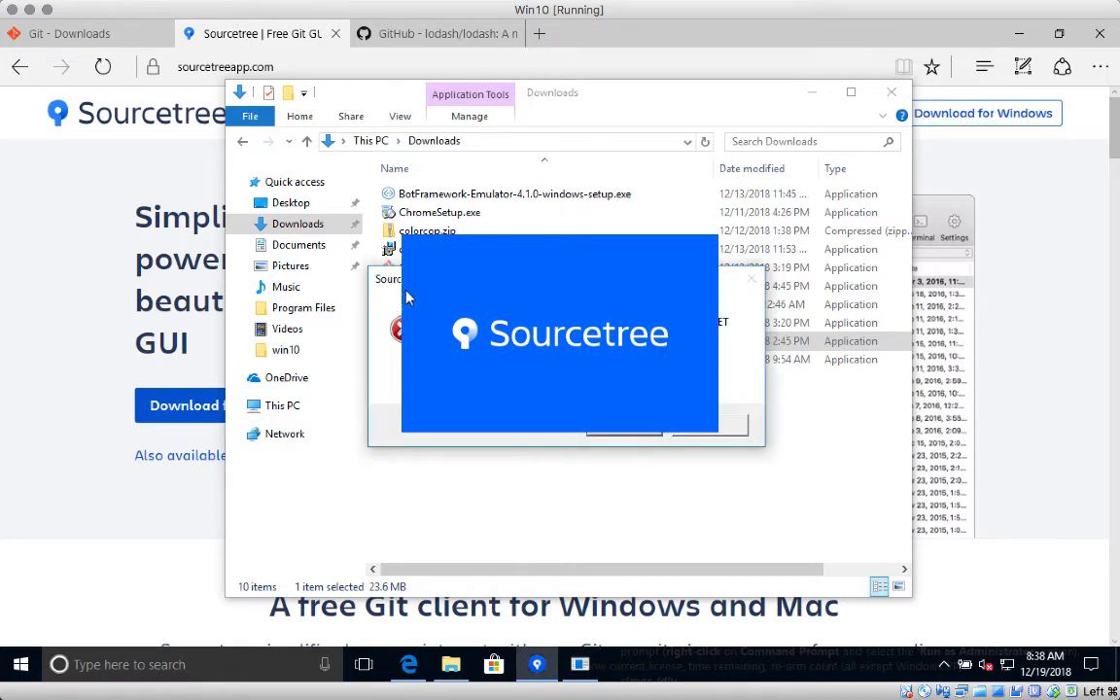
pyautogui.moveTo(734, 292); pyautogui.dragTo(685, 86)
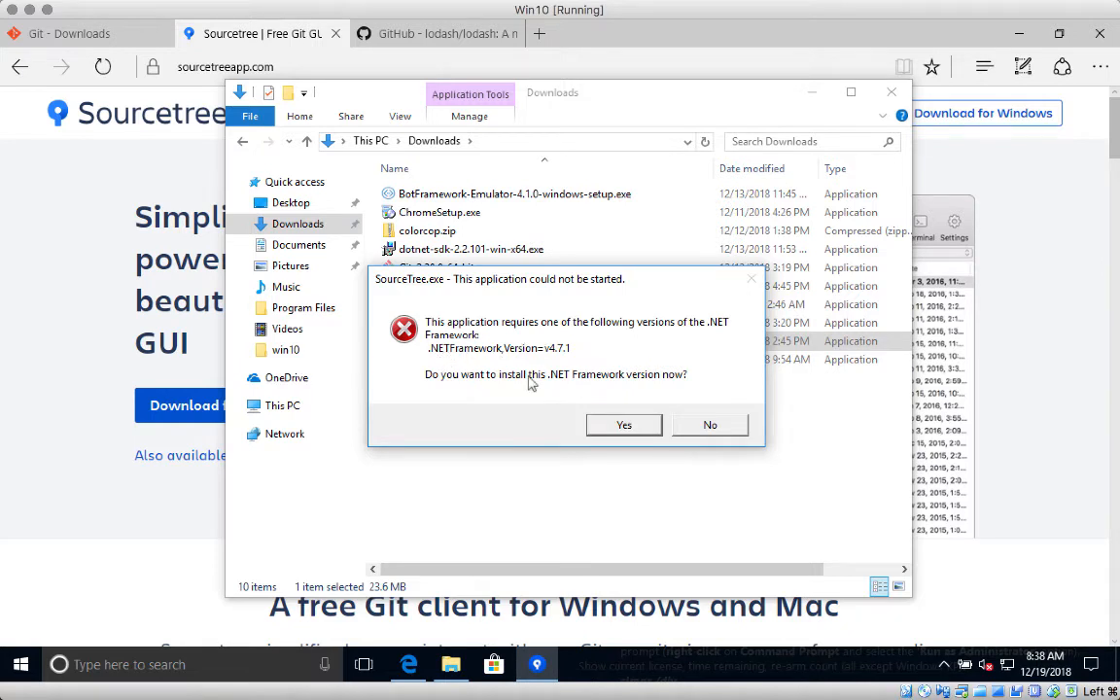
# Install .NET Framework 4.7.1 with the NDP471-KB4033344-Web.exe installer and close it when finished.
pyautogui.click(625, 425)
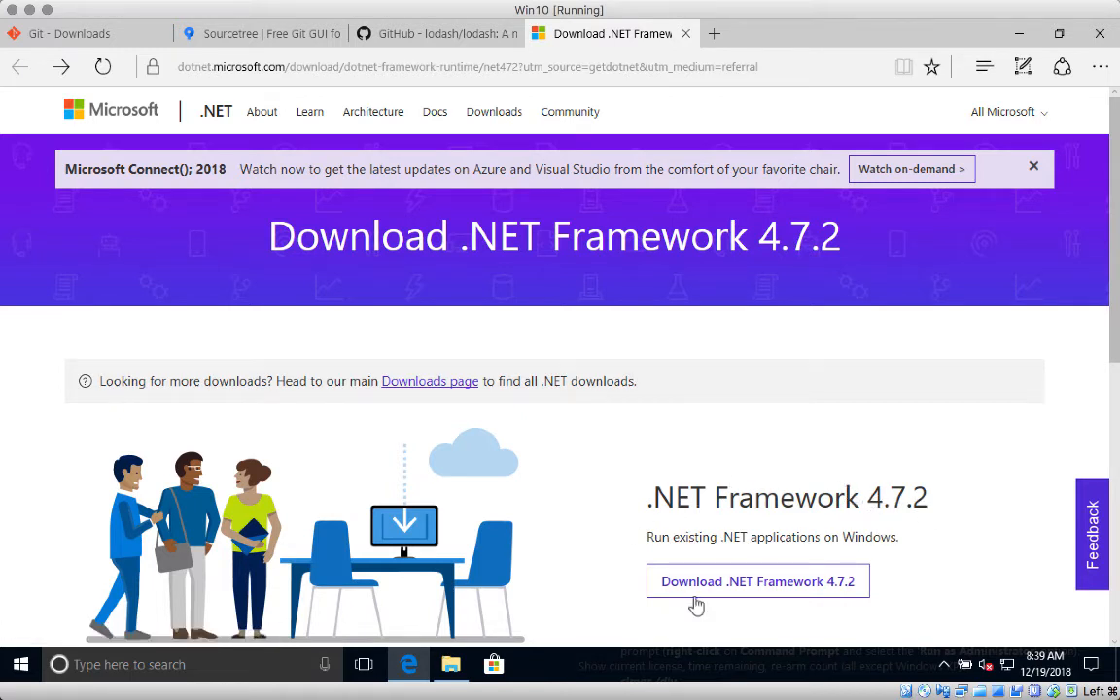
pyautogui.click(451, 673)
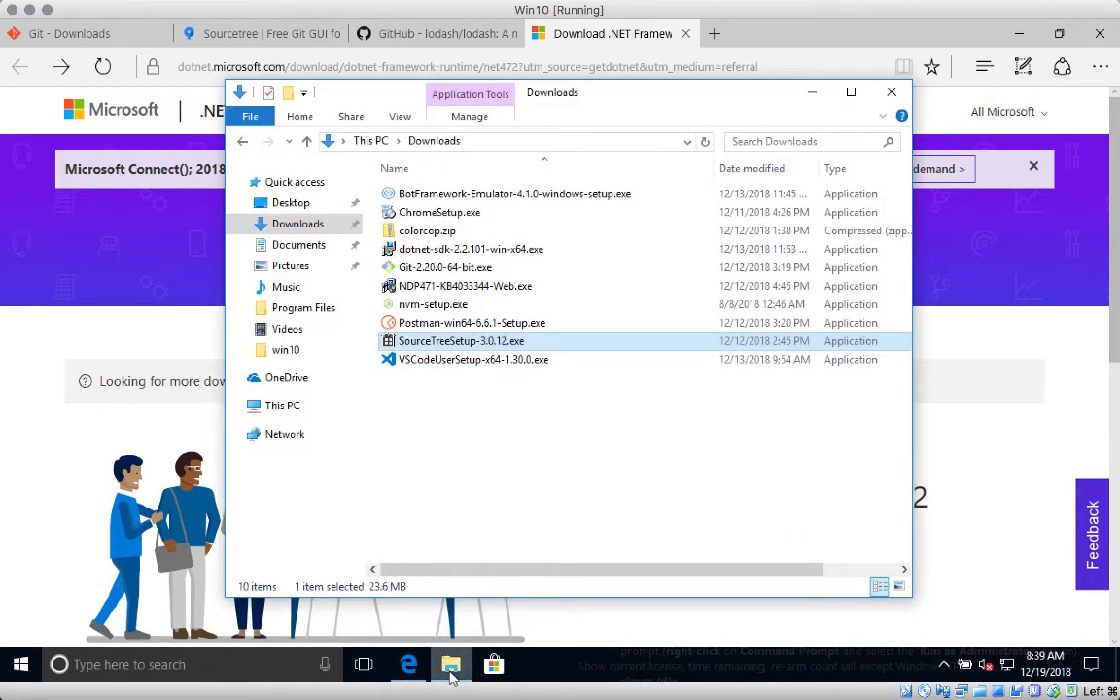
pyautogui.click(439, 289)
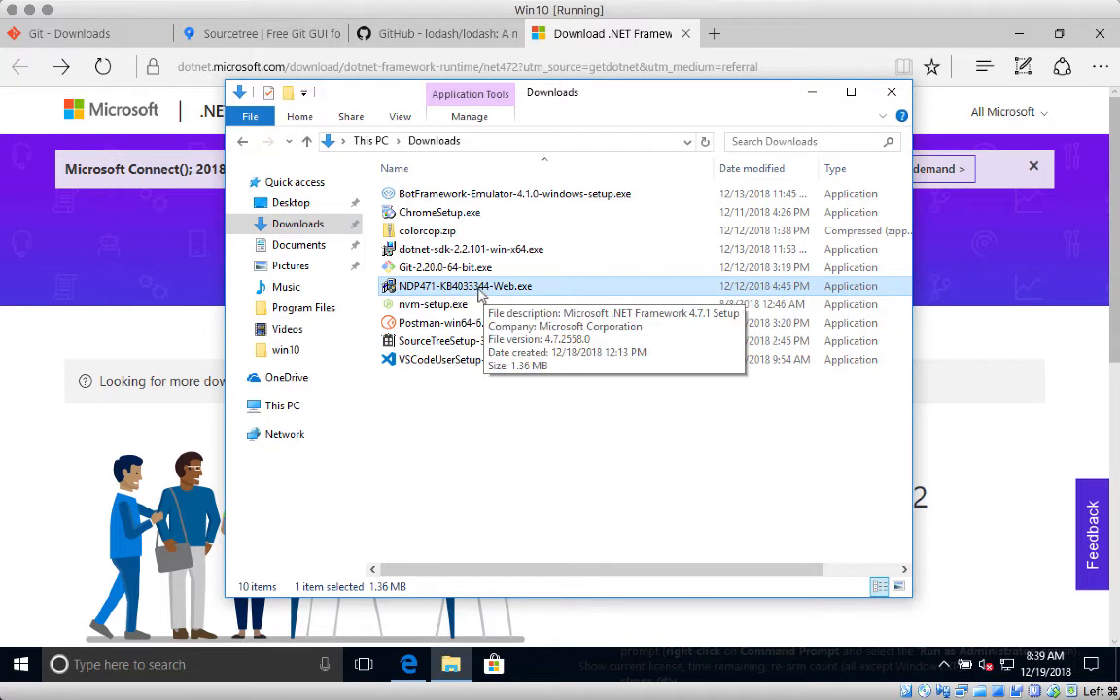
pyautogui.doubleClick(479, 295)
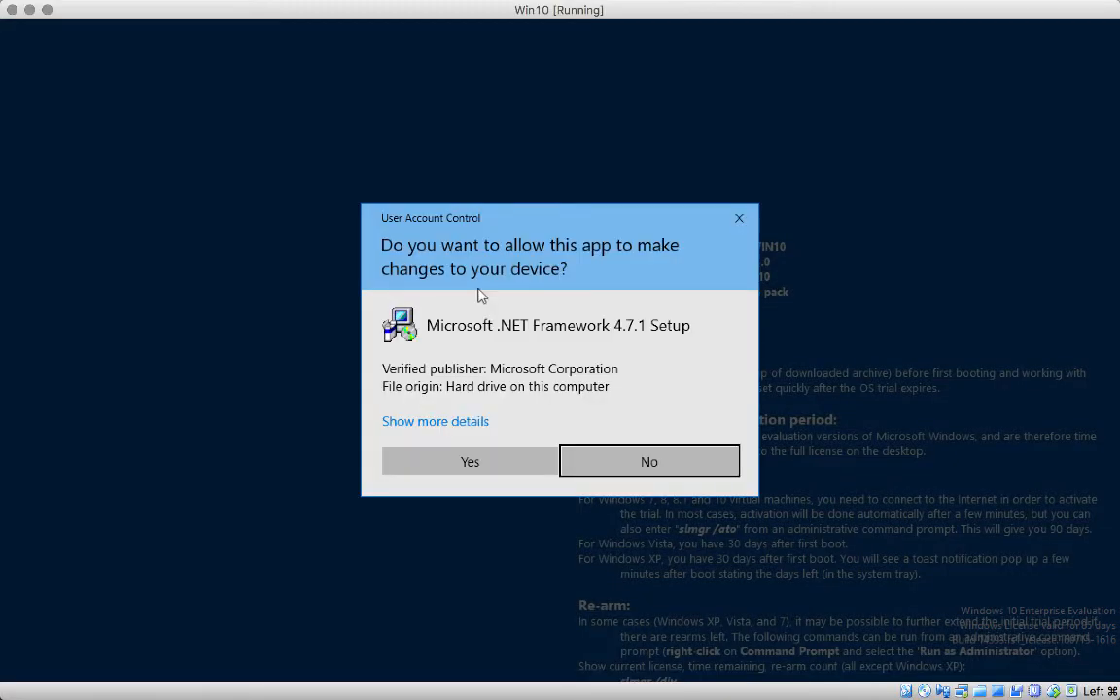
pyautogui.click(476, 463)
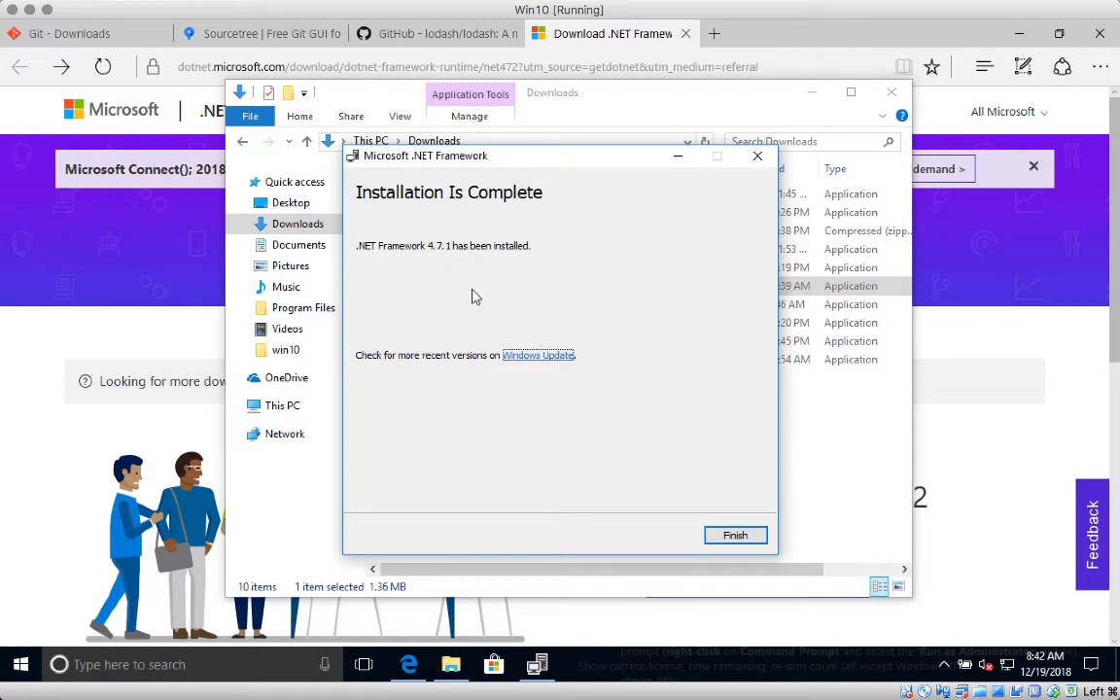
pyautogui.click(733, 535)
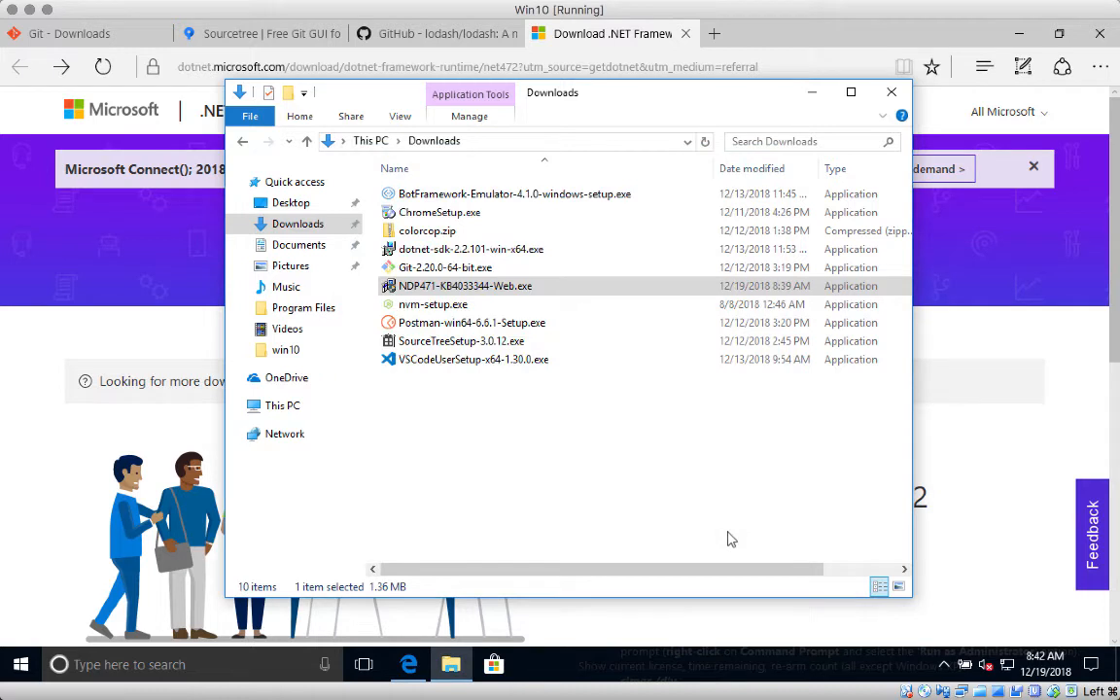
pyautogui.click(731, 540)
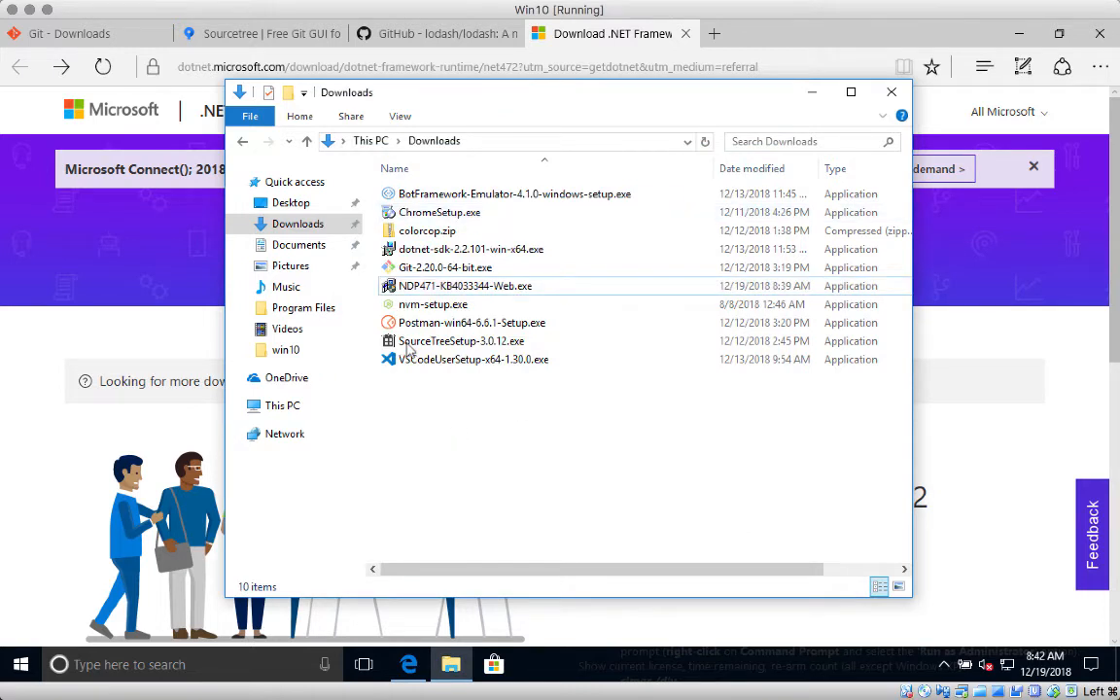
# Run the Sourcetree 3.0.12 installer and choose to register with a Bitbucket account.
pyautogui.click(450, 344)
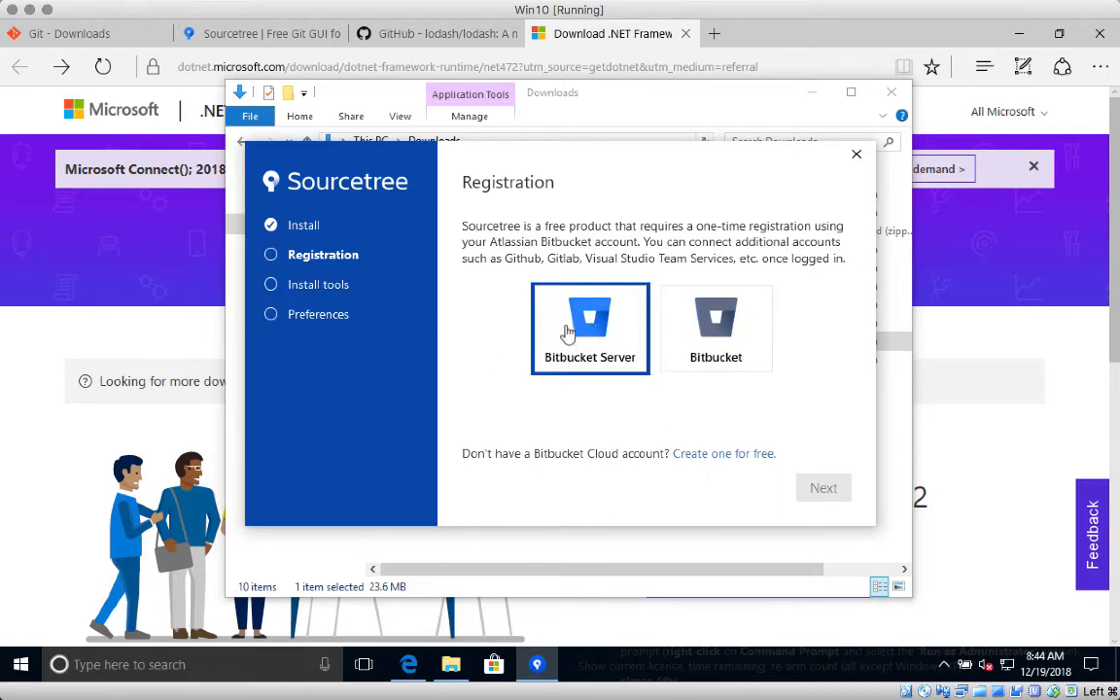
pyautogui.click(716, 340)
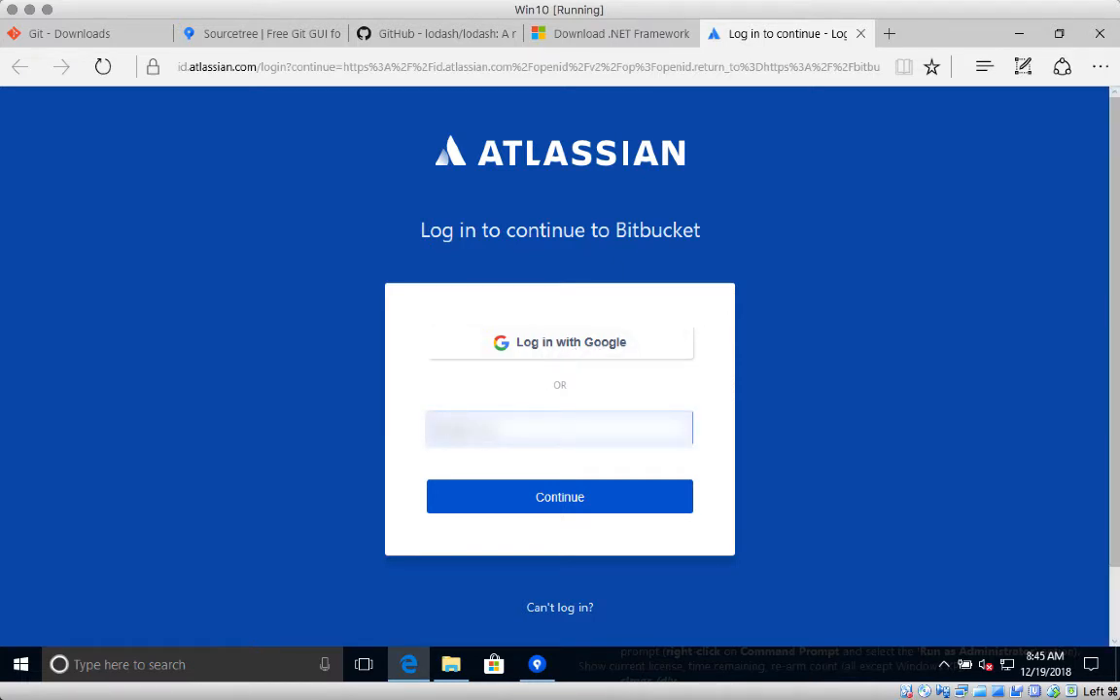
# Log in to Bitbucket with the account e-mail, close the authentication tab, and return to setup.
pyautogui.write('****')
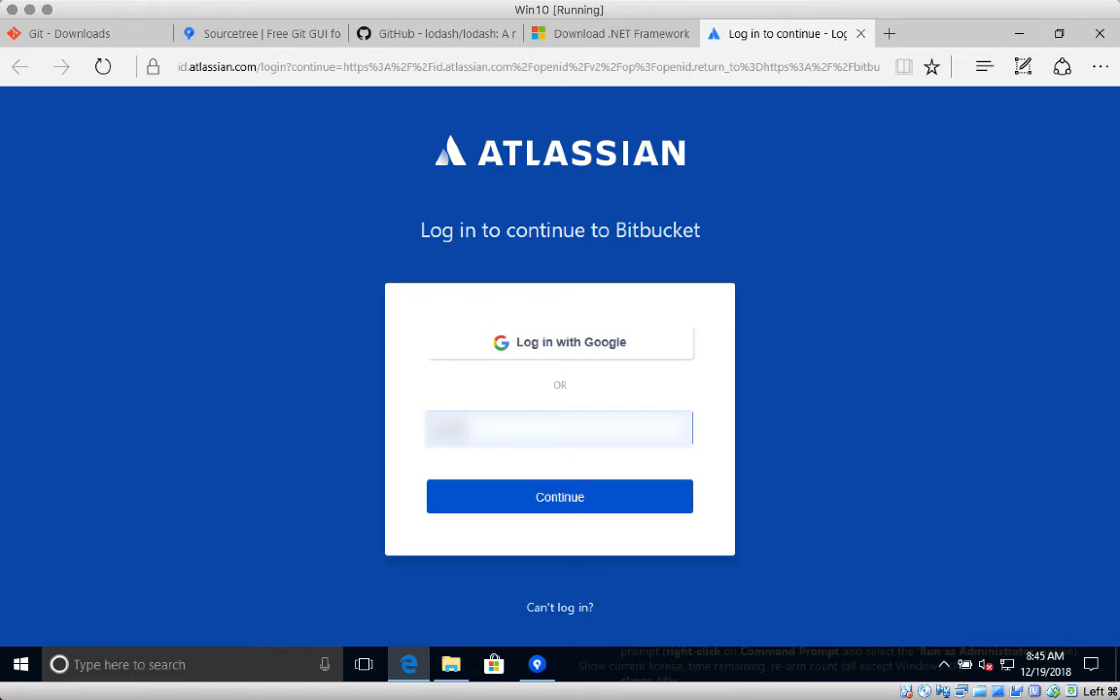
pyautogui.write('*****')
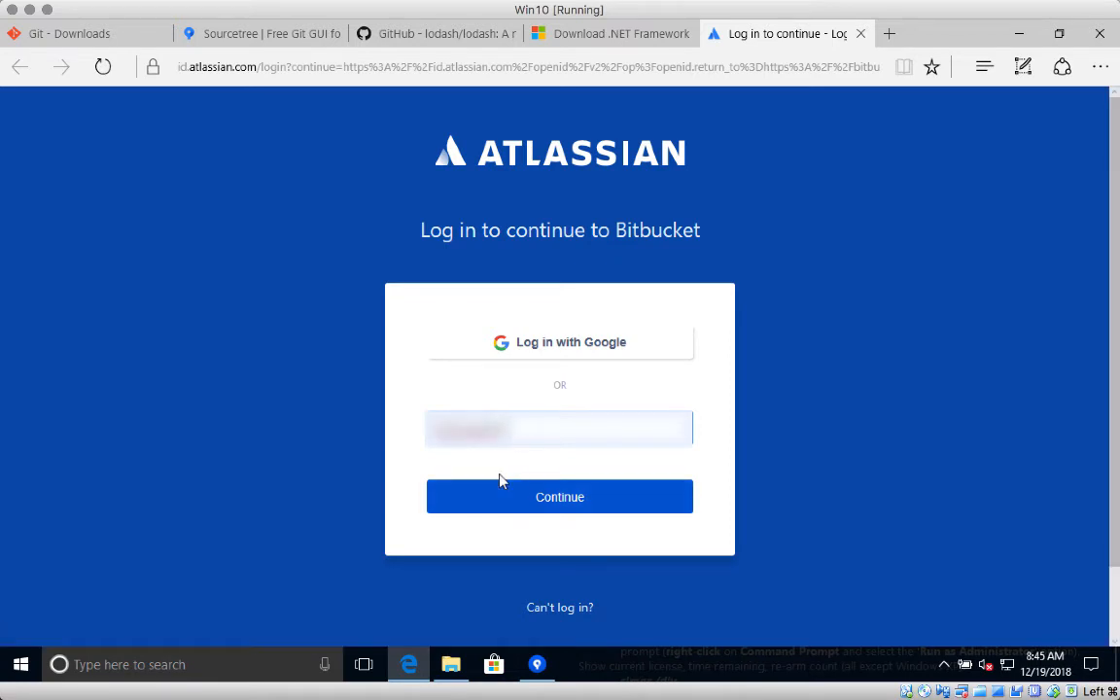
pyautogui.write('**********')
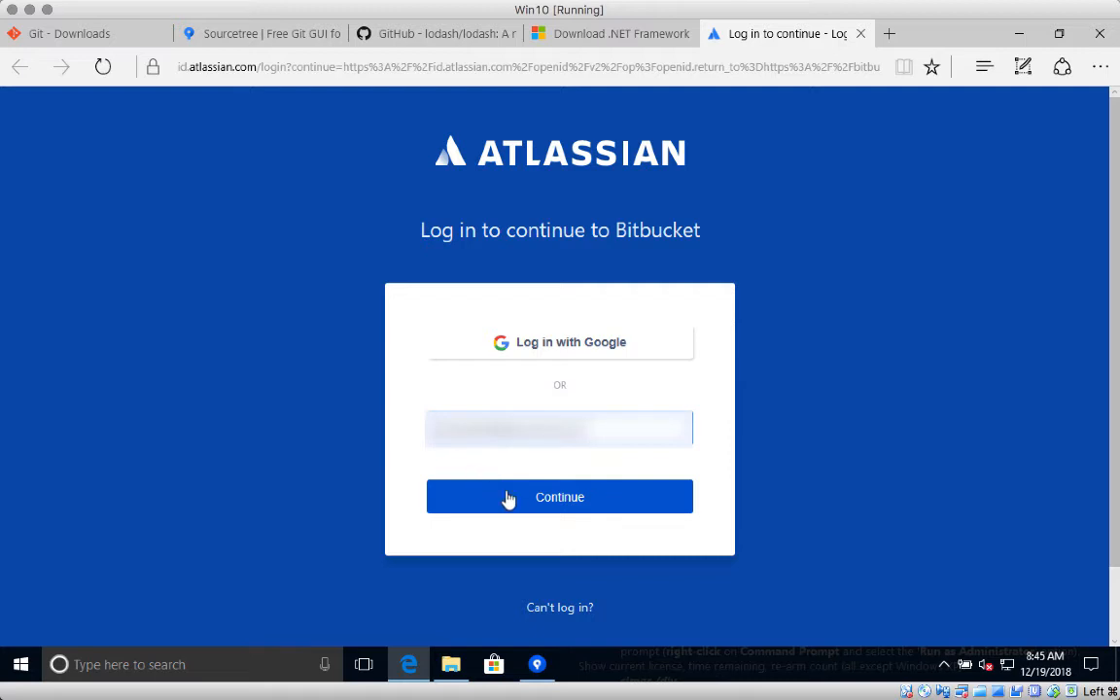
pyautogui.click(508, 498)
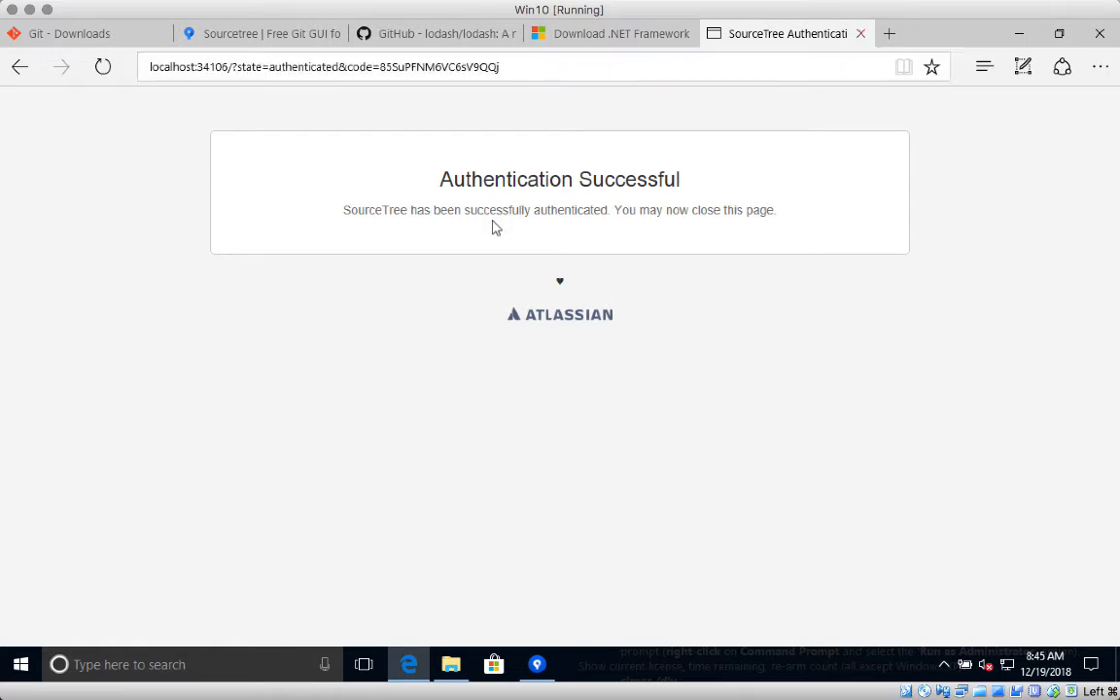
pyautogui.hotkey('ctrl', 'w')
pyautogui.click(537, 664)
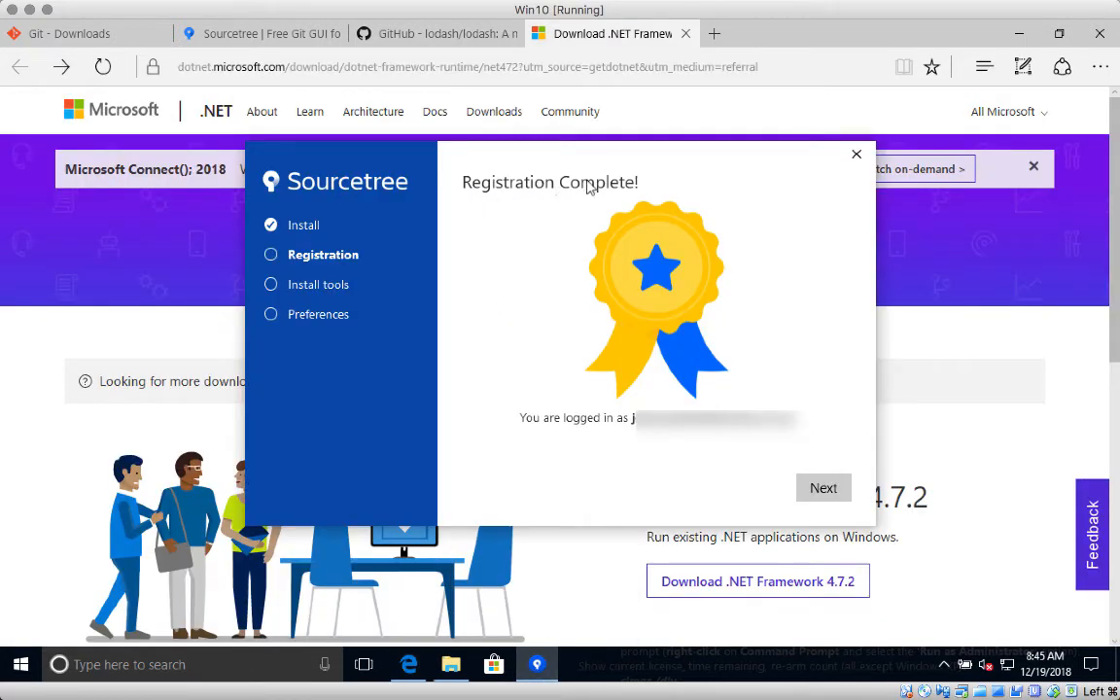
# Continue past the Registration Complete! page to the tool selection step.
pyautogui.click(824, 488)
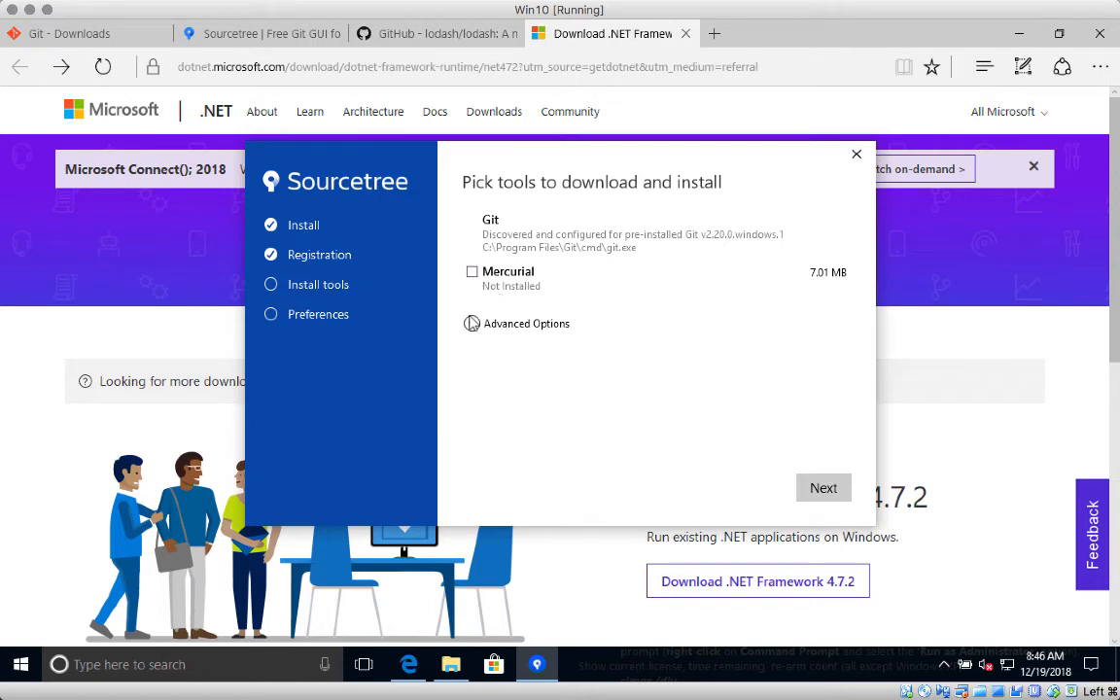
# Leave line-ending and Global Ignore options unchecked under Advanced Options and continue to Preferences.
pyautogui.click(472, 324)
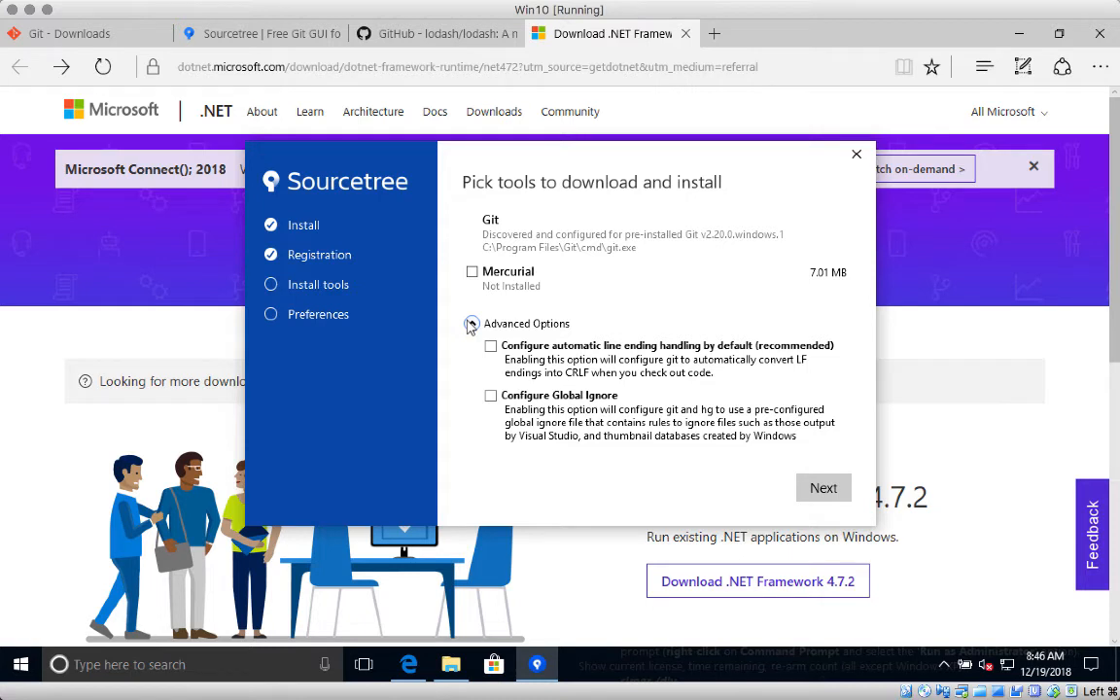
pyautogui.click(823, 489)
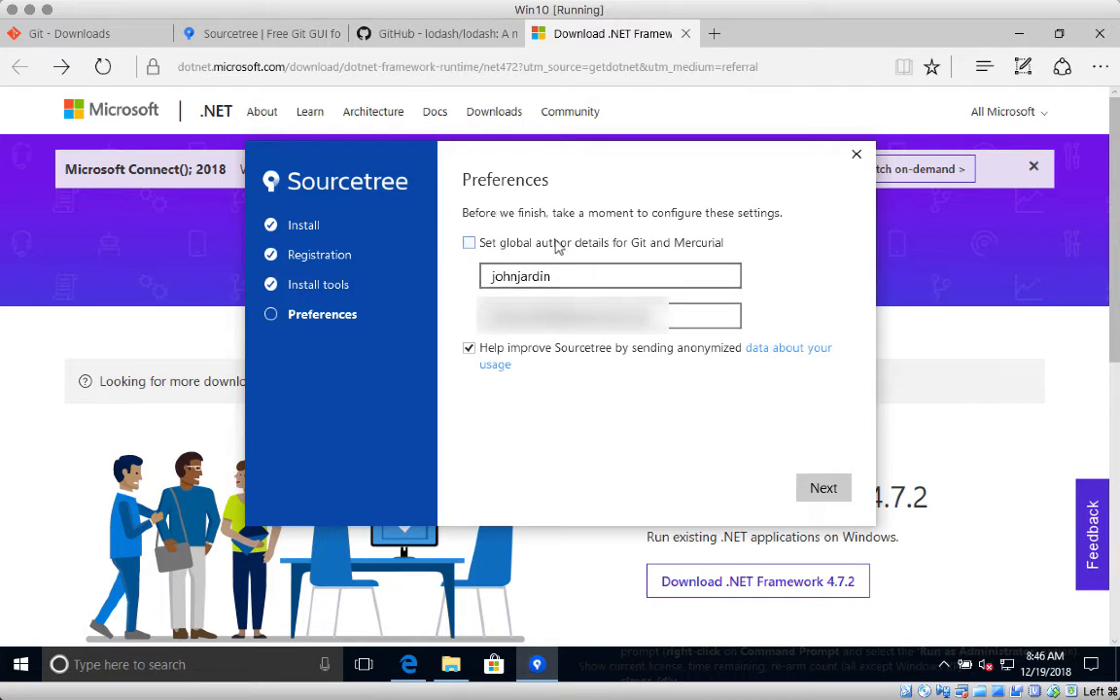
# Enter the author's full name and e-mail, opt out of anonymous usage data, and accept Preferences.
pyautogui.moveTo(557, 276); pyautogui.dragTo(427, 280)
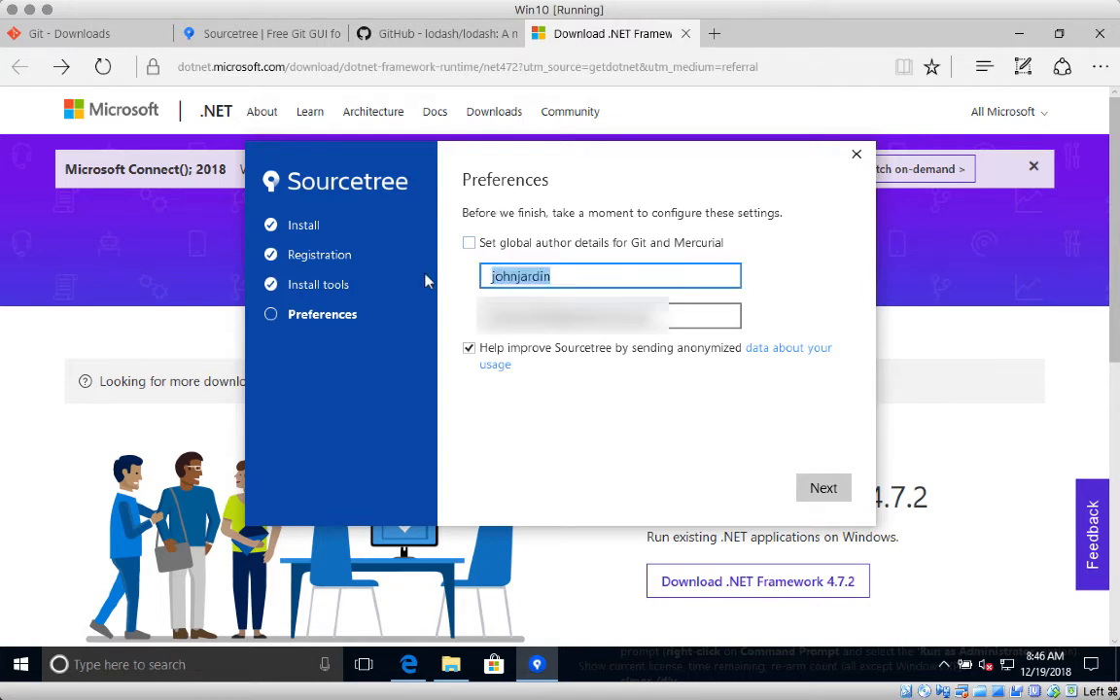
pyautogui.write('John Jardin')
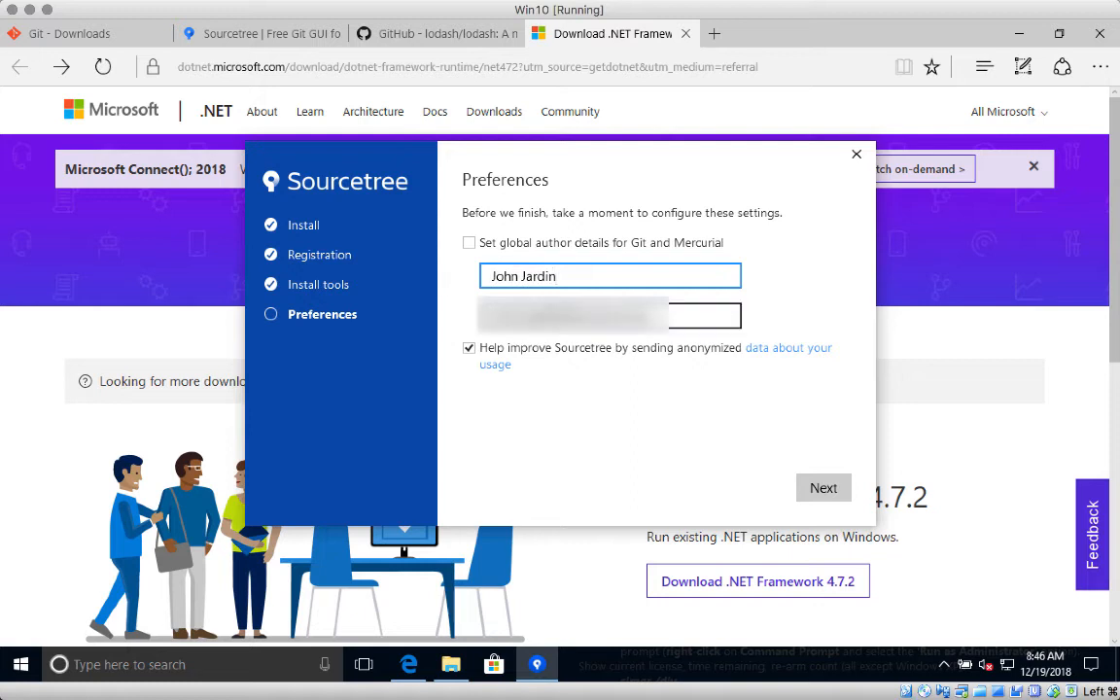
pyautogui.press('Tab')
pyautogui.write('@gmail.com')
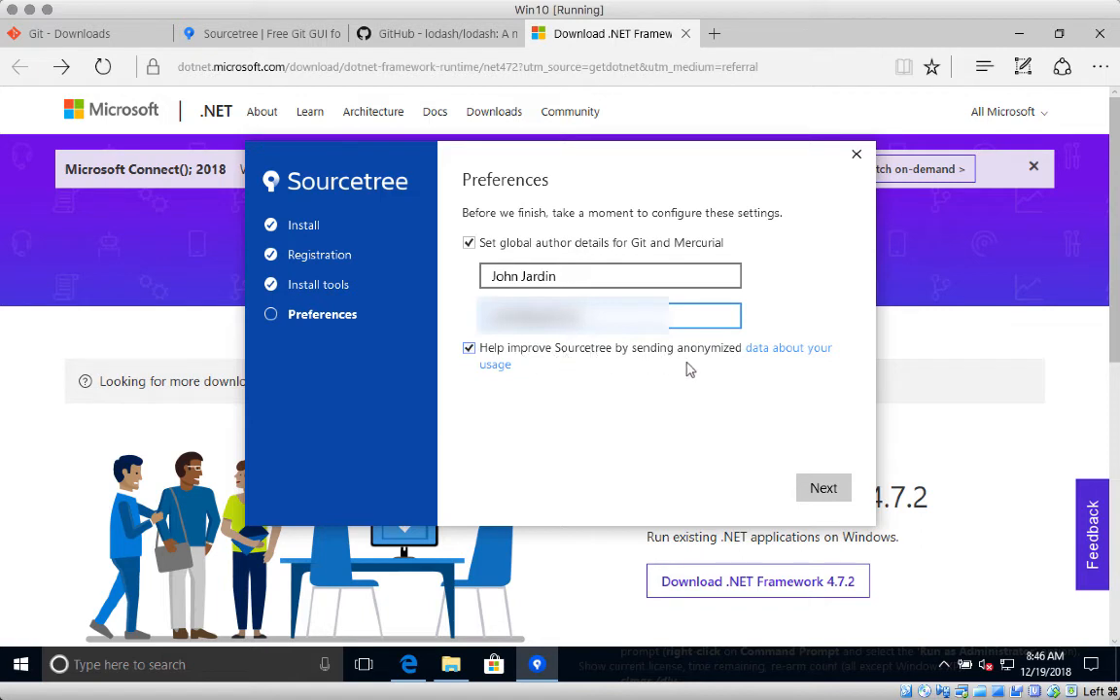
pyautogui.click(469, 348)
pyautogui.click(824, 489)
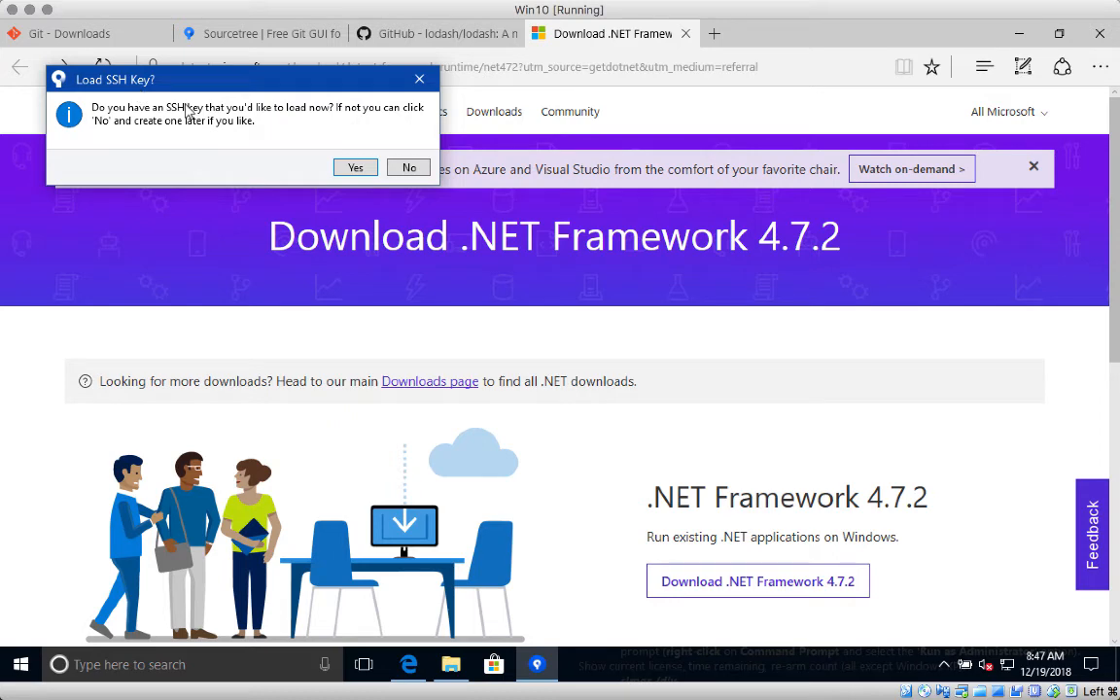
# Decline loading an SSH key so the empty Local repositories page appears.
pyautogui.click(408, 169)
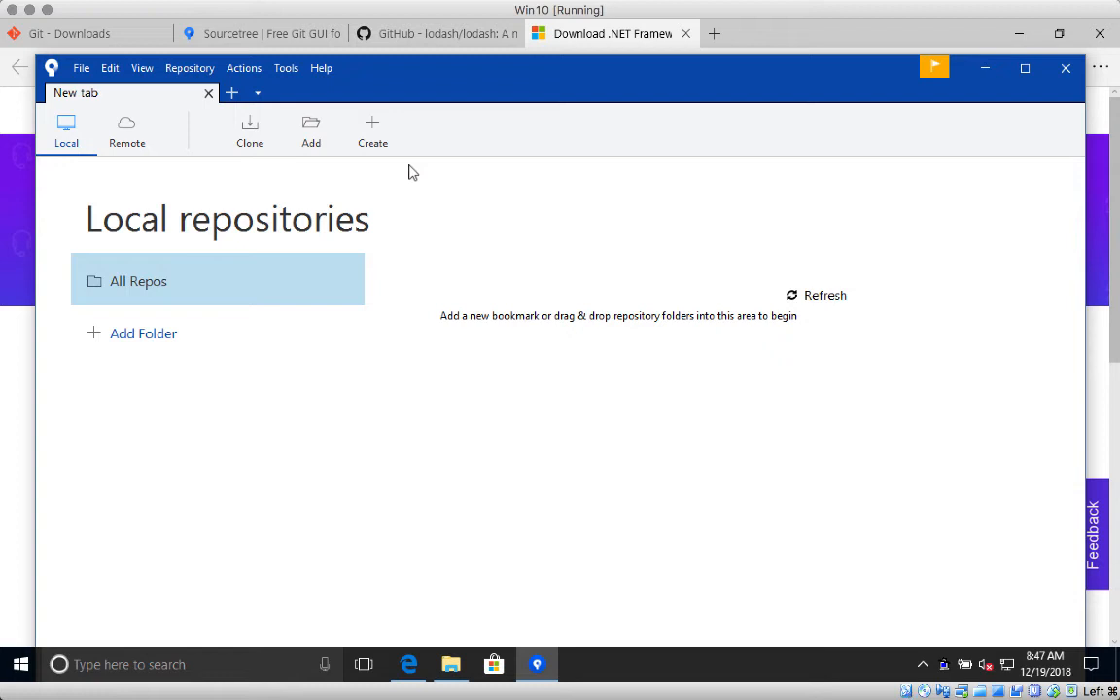
# In File Explorer, create a new folder named 'sourcetree' on the Windows 10 (C:) drive.
pyautogui.click(451, 664)
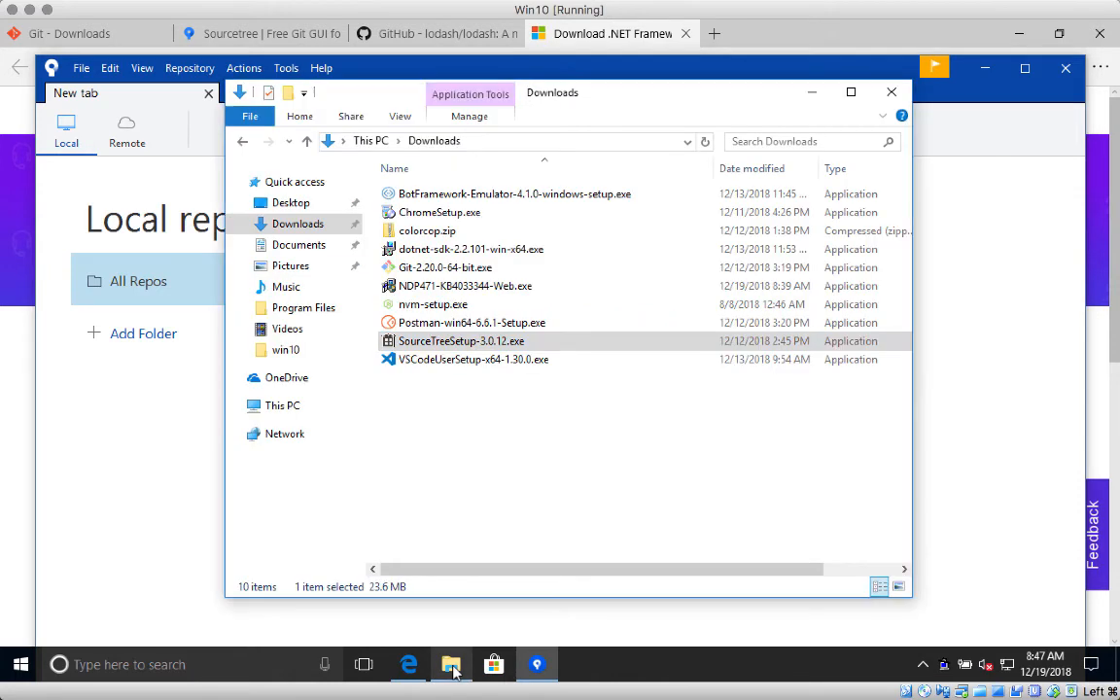
pyautogui.click(298, 407)
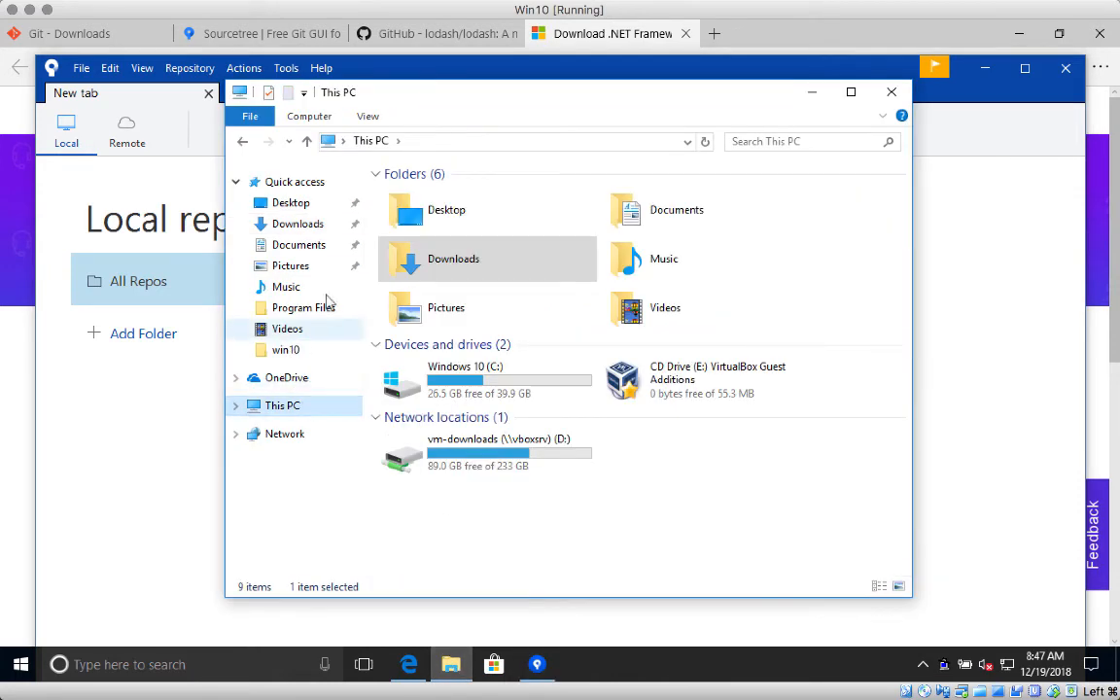
pyautogui.doubleClick(457, 372)
pyautogui.rightClick(418, 350)
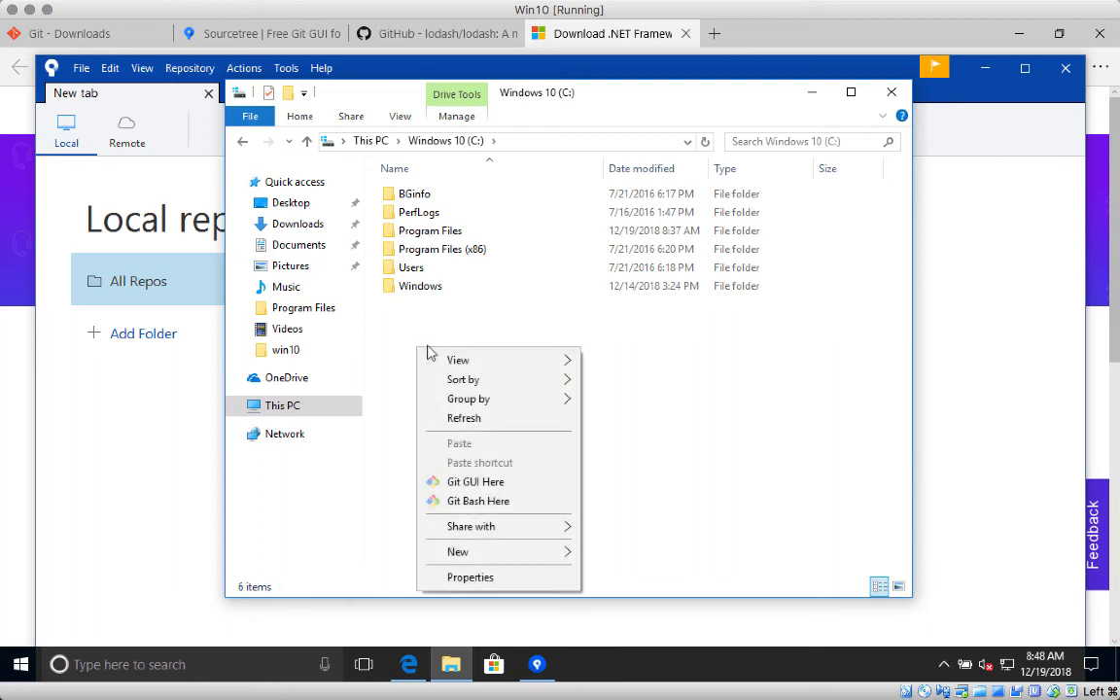
pyautogui.moveTo(478, 555)
pyautogui.click(621, 554)
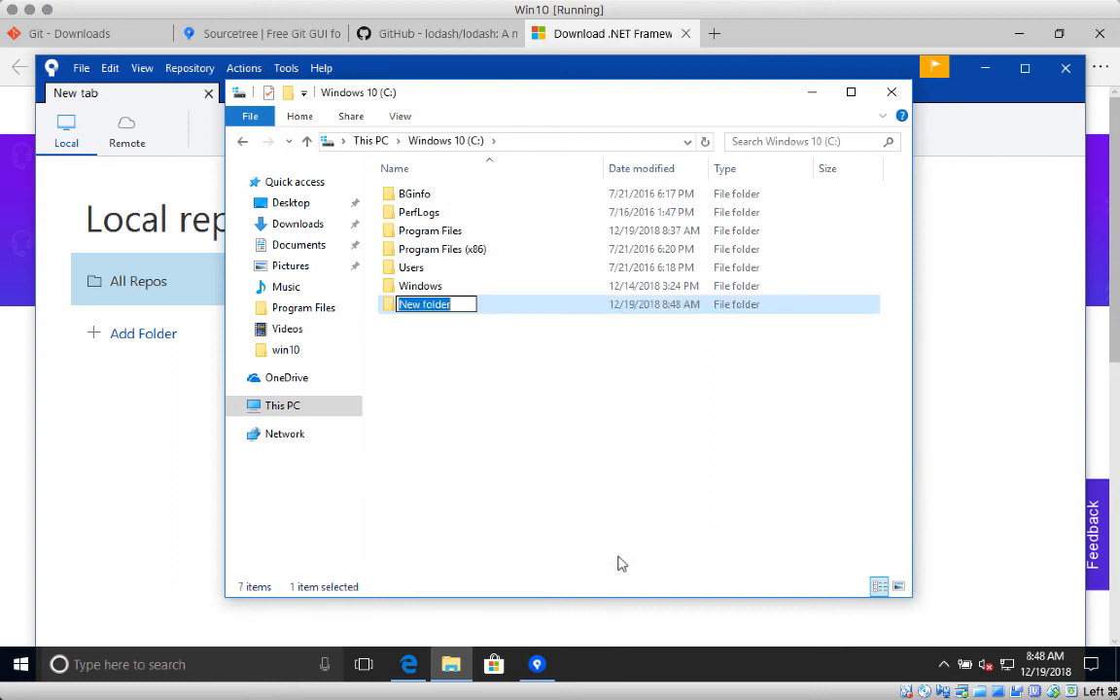
pyautogui.write('sourcetree')
pyautogui.press('Return')
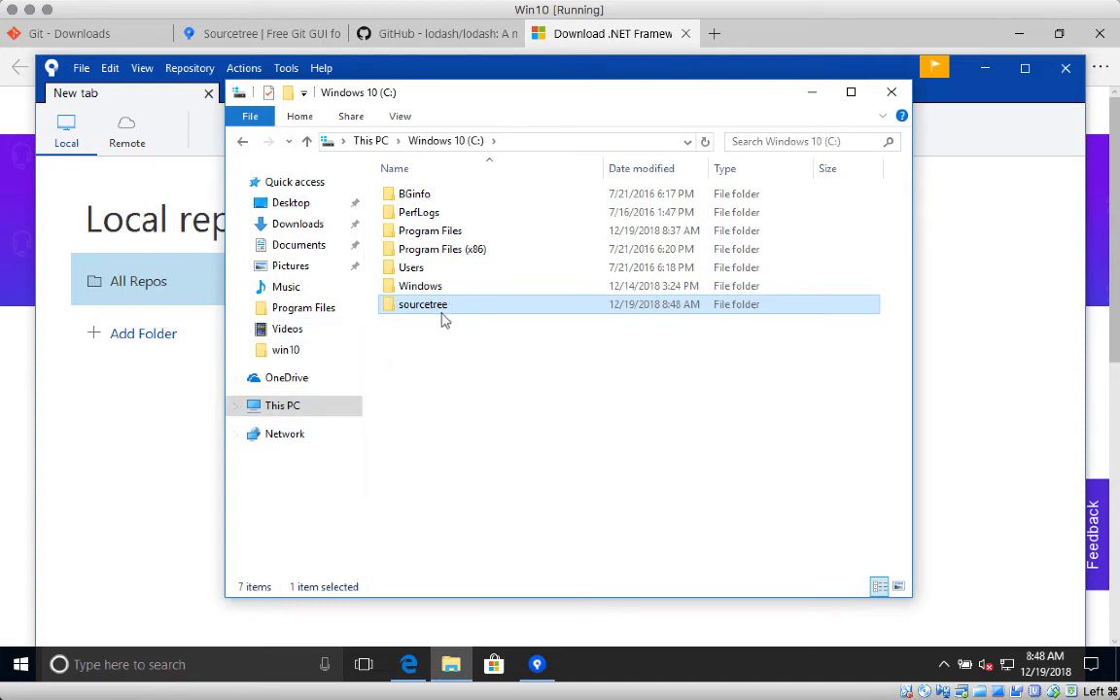
pyautogui.click(167, 414)
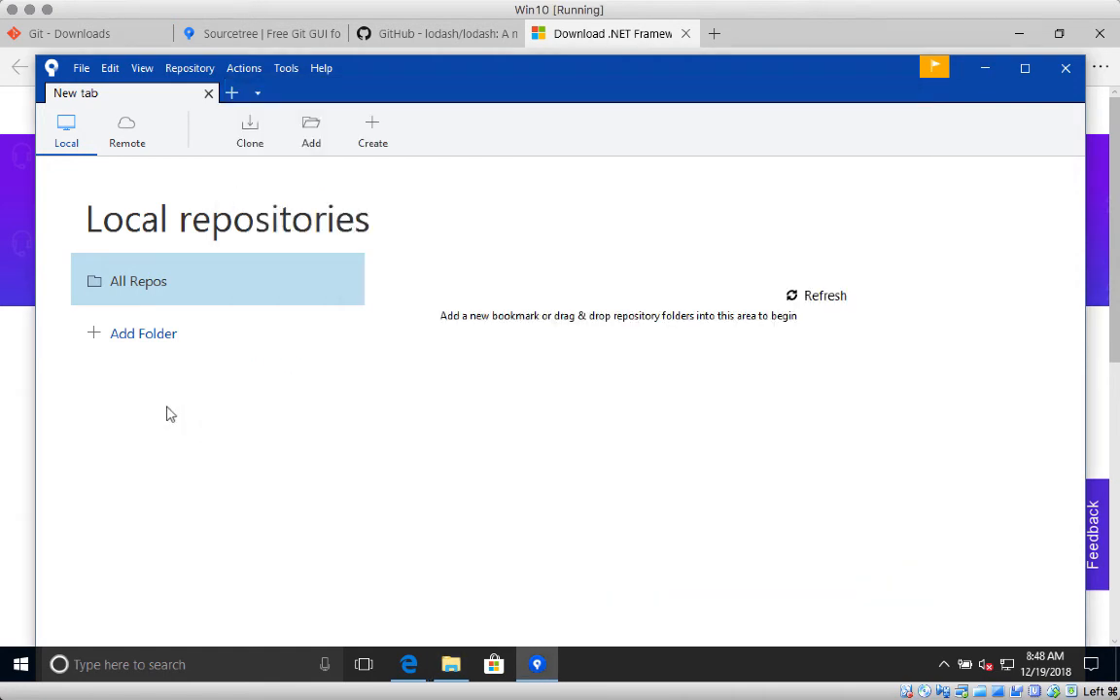
# In Tools > Options, set the Project folder to C:\sourcetree and save.
pyautogui.click(242, 69)
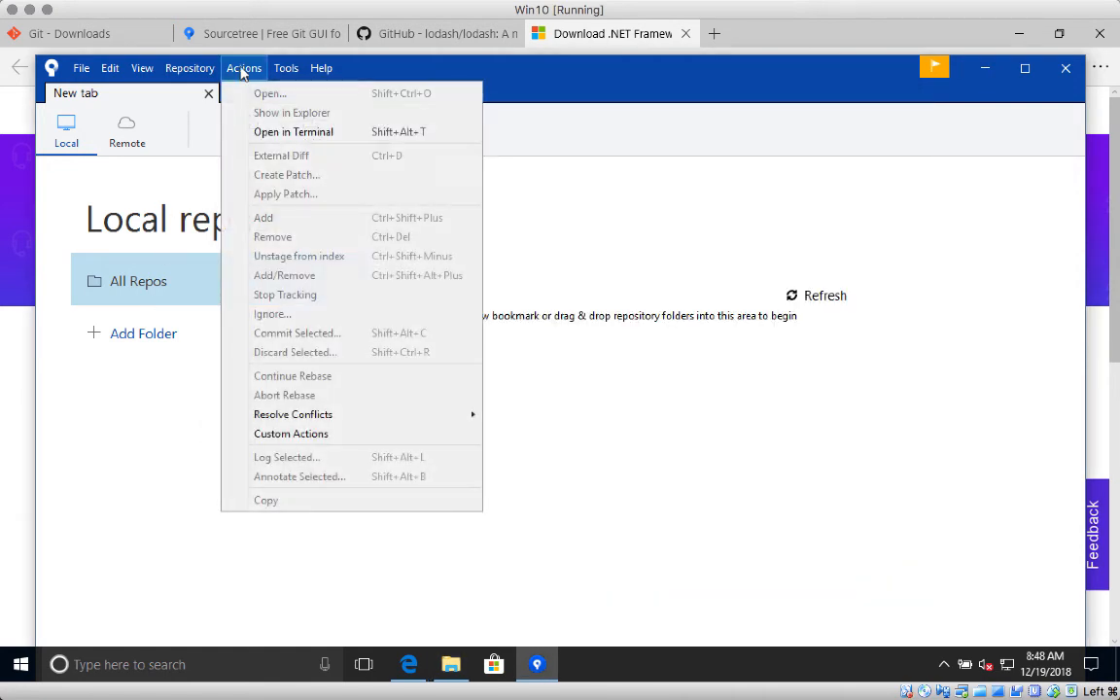
pyautogui.moveTo(280, 72)
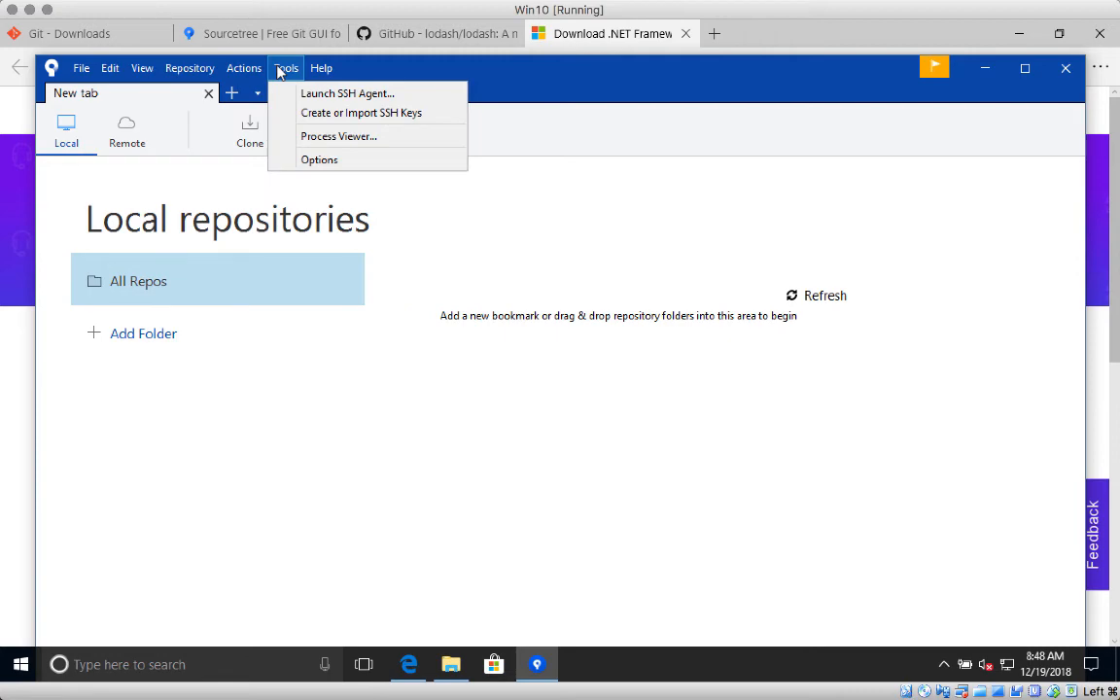
pyautogui.click(319, 159)
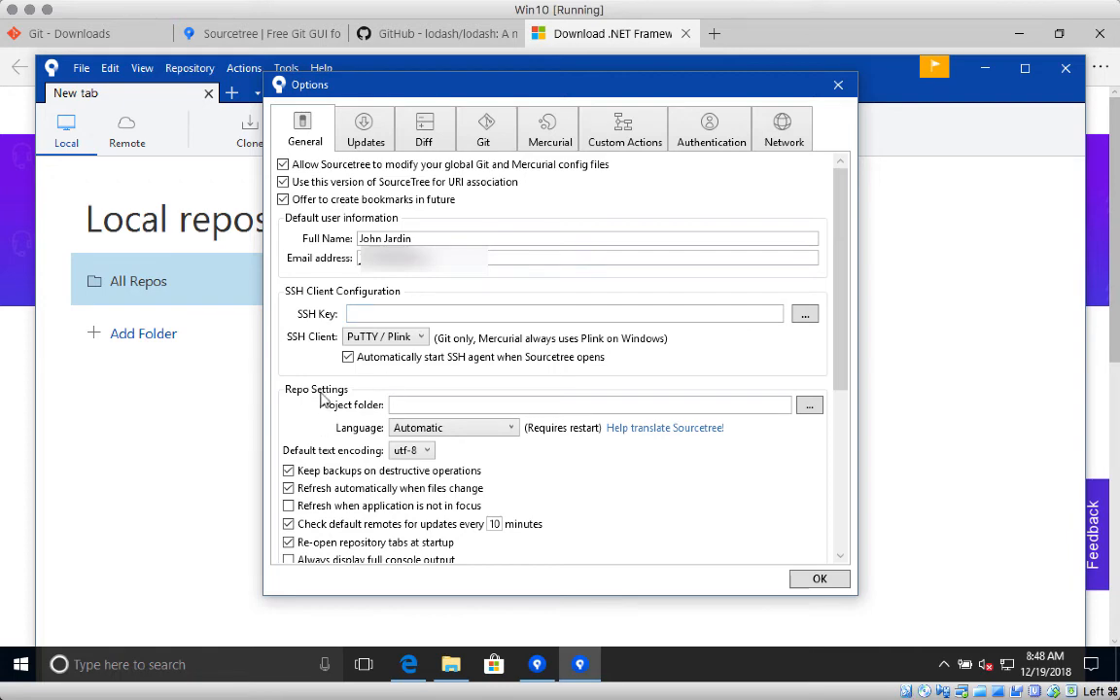
pyautogui.click(808, 404)
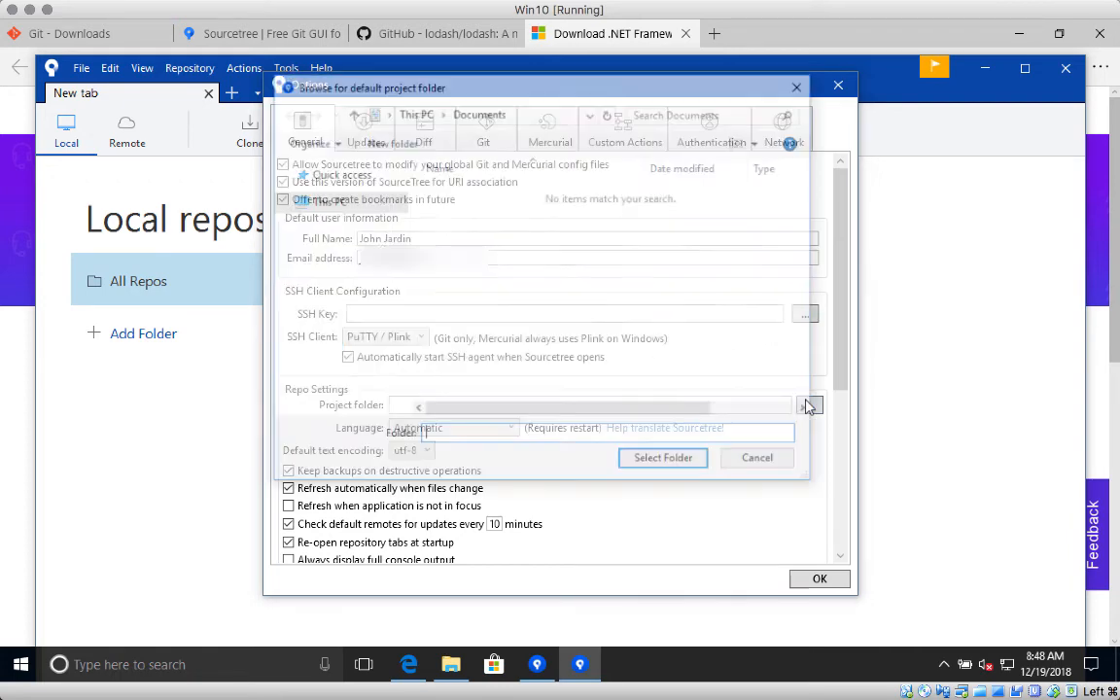
pyautogui.click(350, 405)
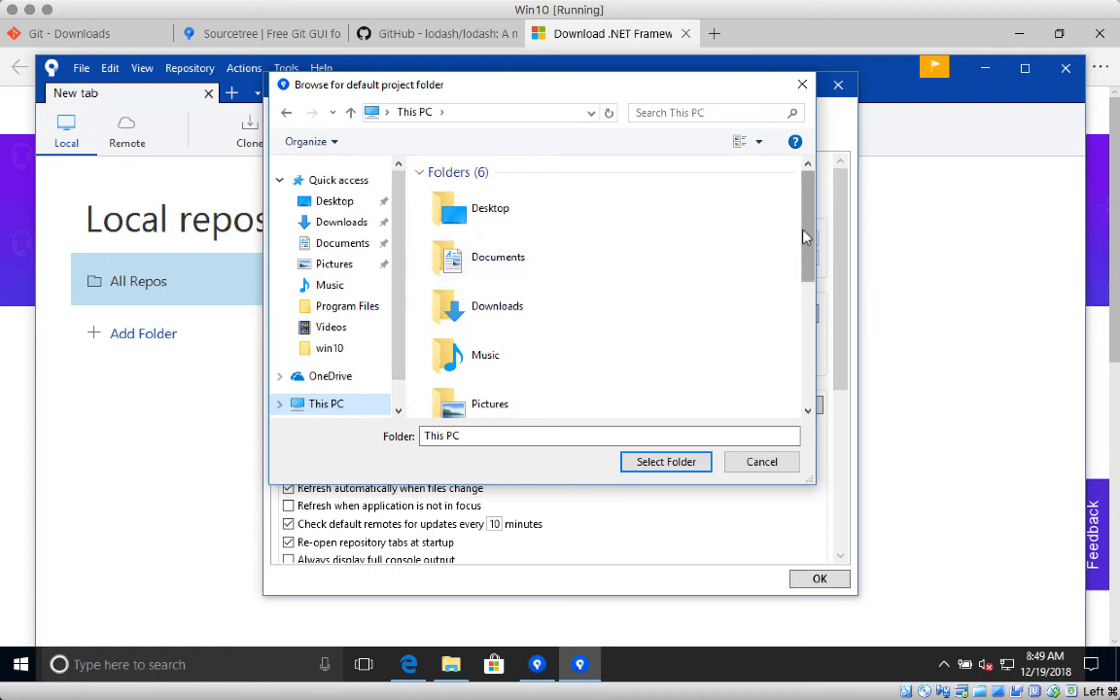
pyautogui.scroll(-1, 801, 358)
pyautogui.scroll(-3, 801, 358)
pyautogui.doubleClick(485, 257)
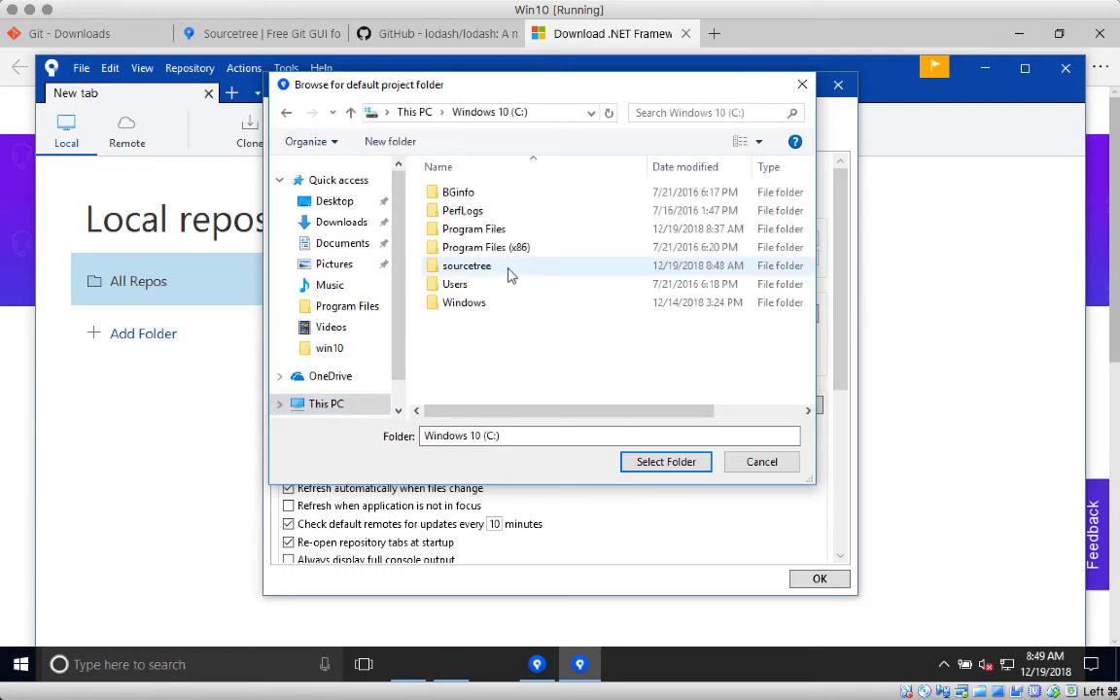
pyautogui.click(463, 267)
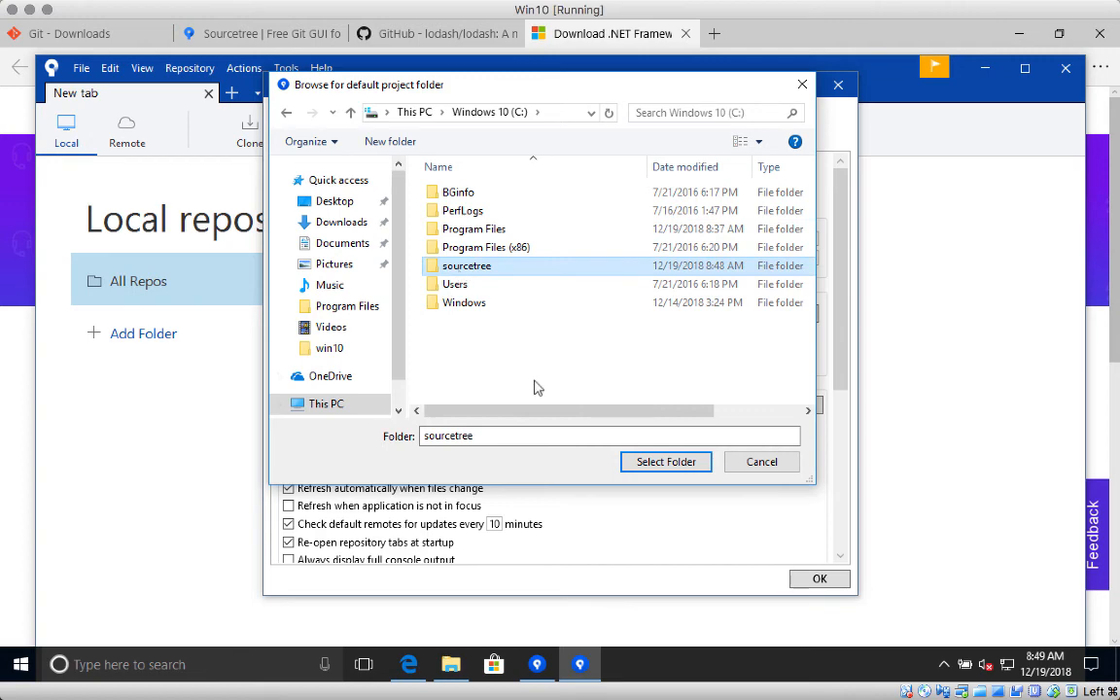
pyautogui.click(649, 465)
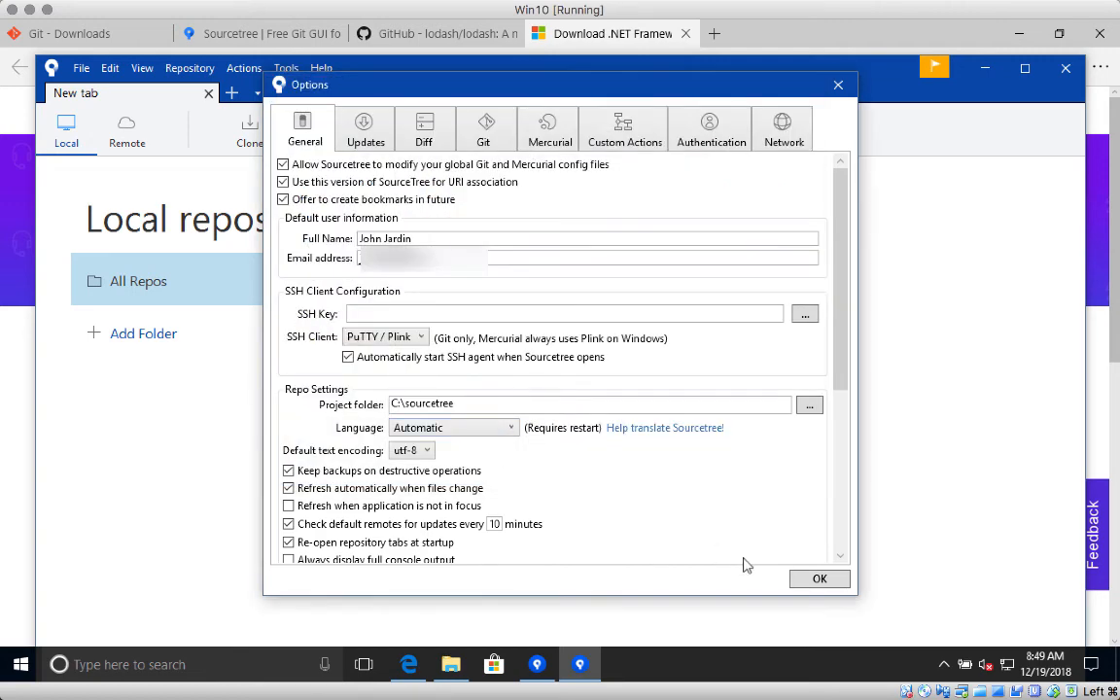
pyautogui.click(819, 579)
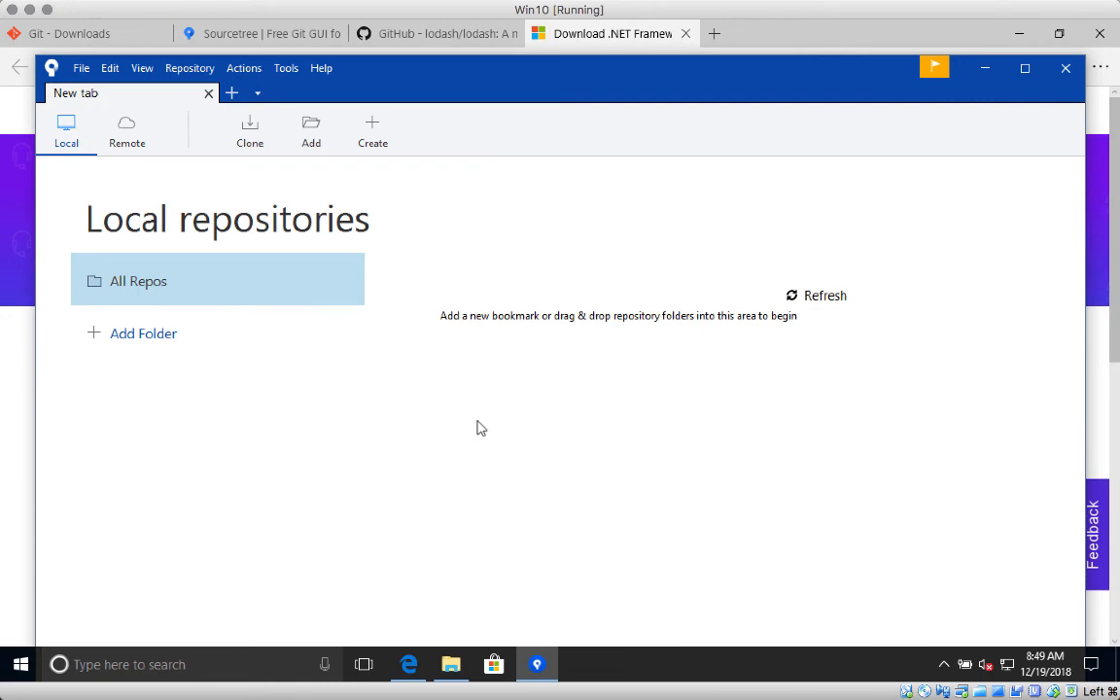
pyautogui.click(396, 39)
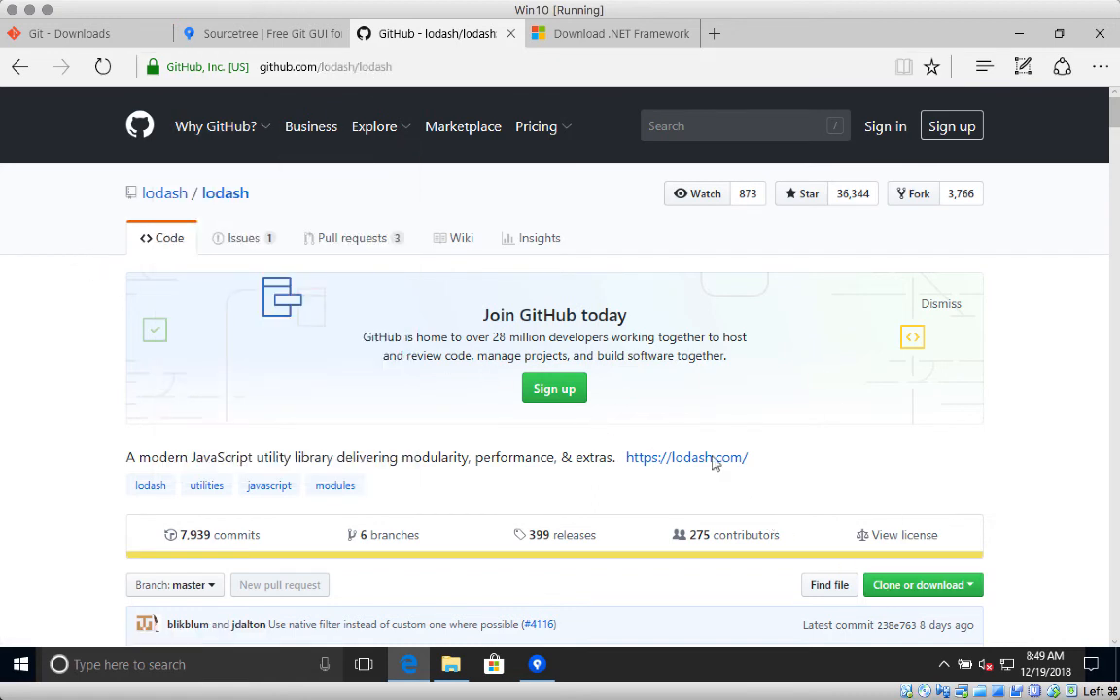
pyautogui.click(932, 588)
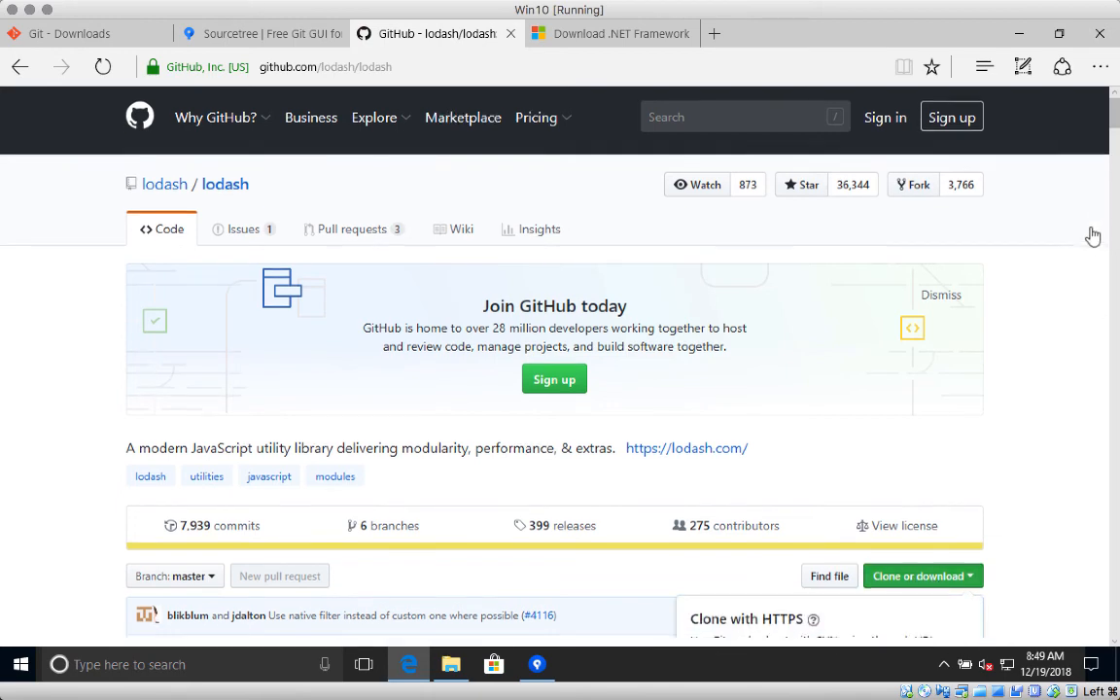
pyautogui.scroll(-4, 1091, 238)
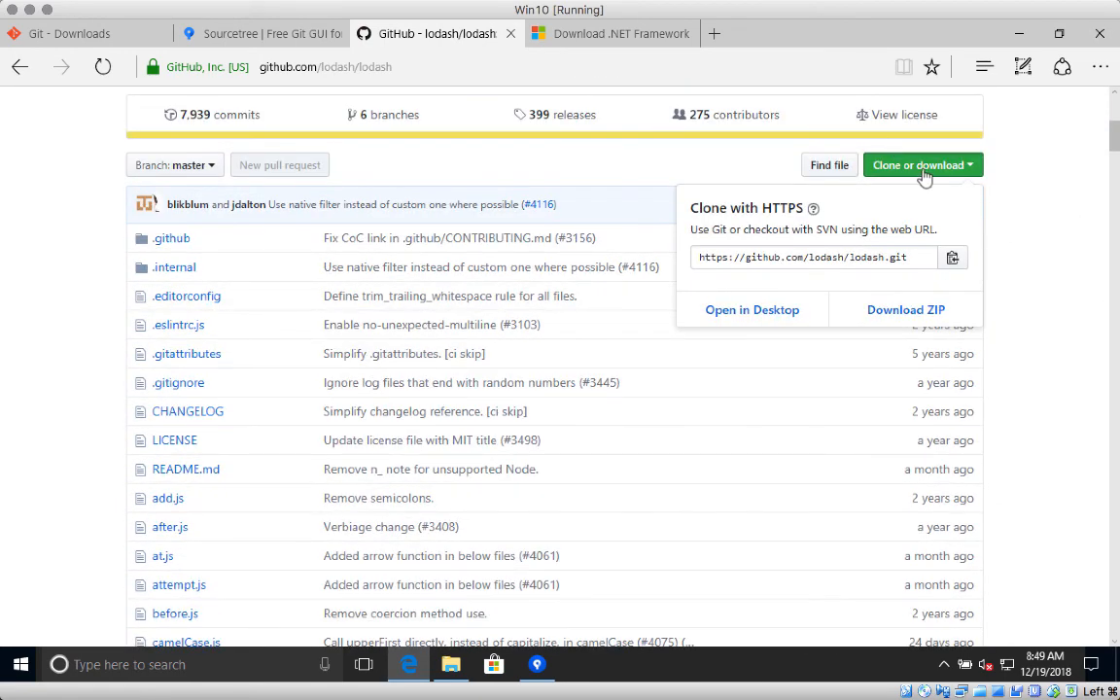
pyautogui.click(952, 257)
pyautogui.click(537, 664)
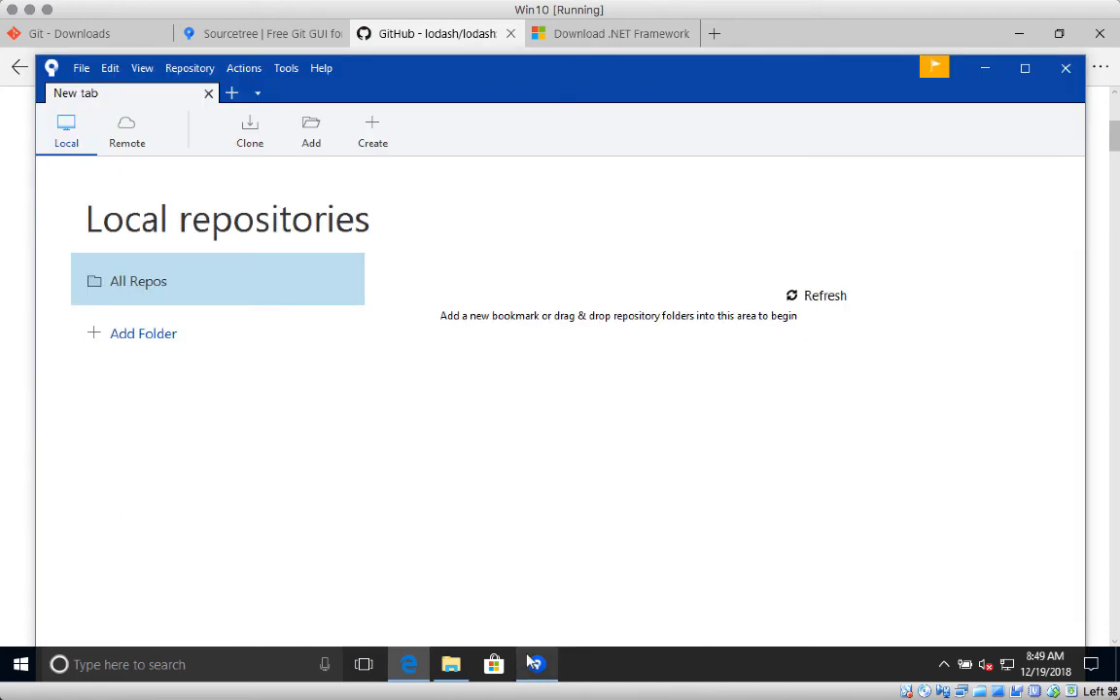
pyautogui.click(250, 141)
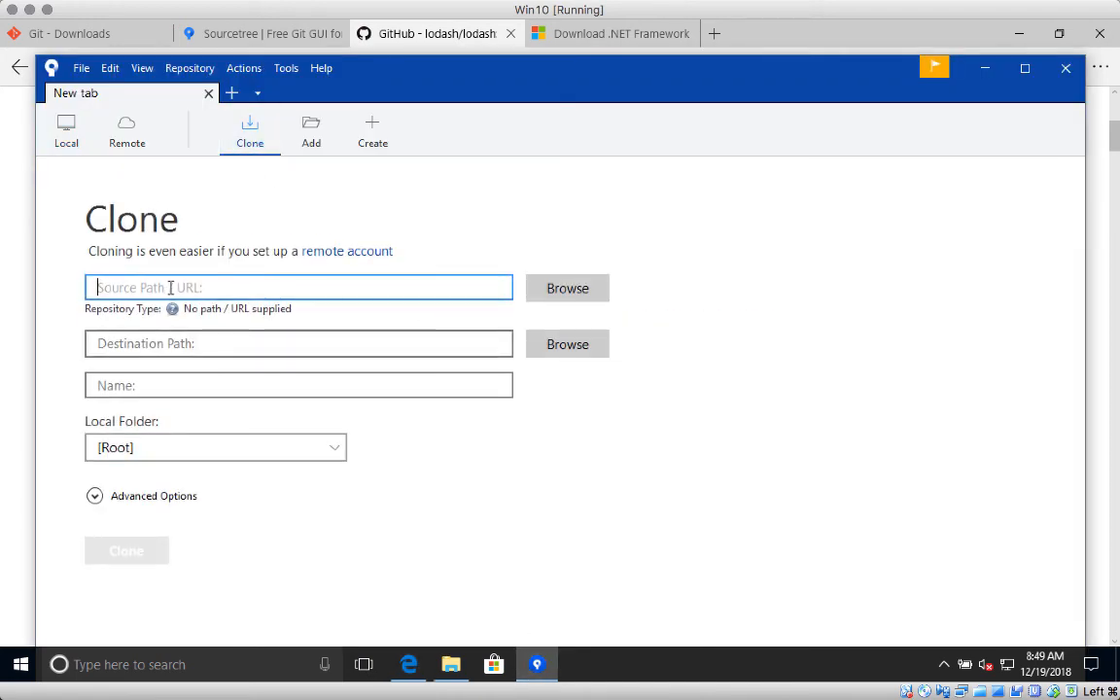
pyautogui.hotkey('ctrl', 'v')
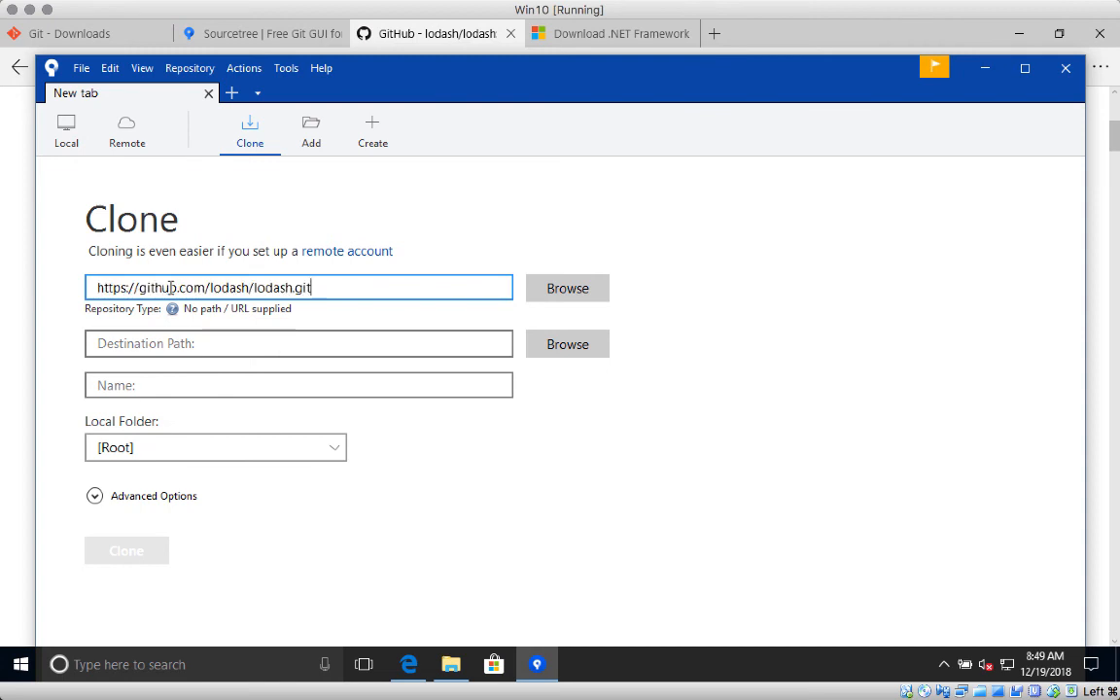
pyautogui.click(242, 345)
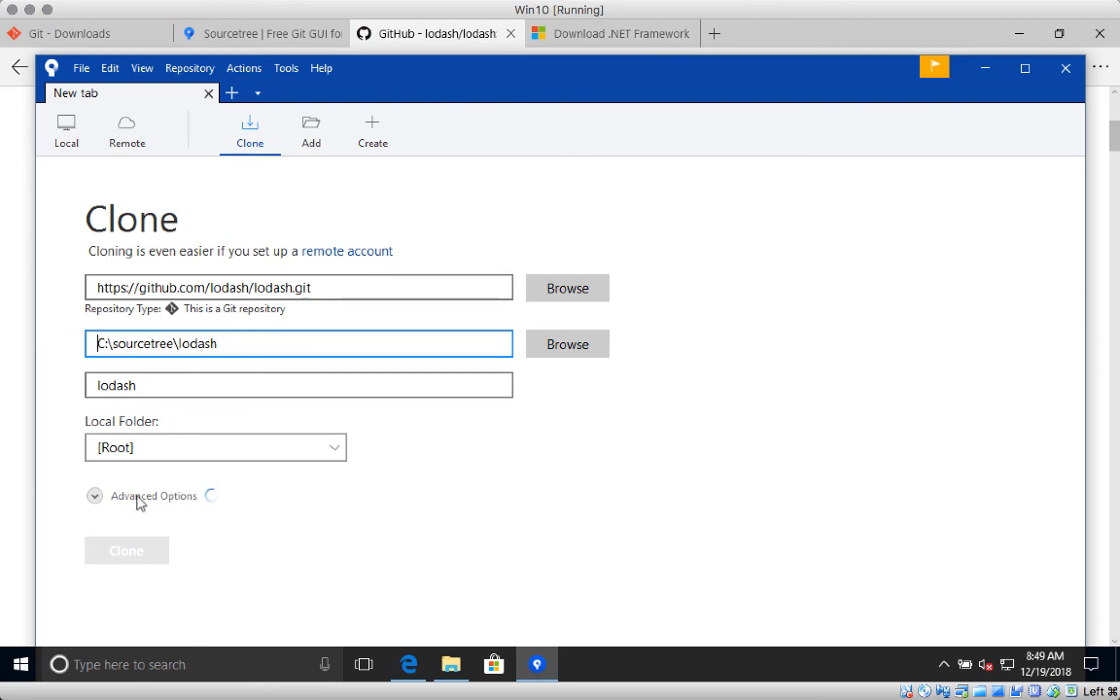
pyautogui.click(136, 556)
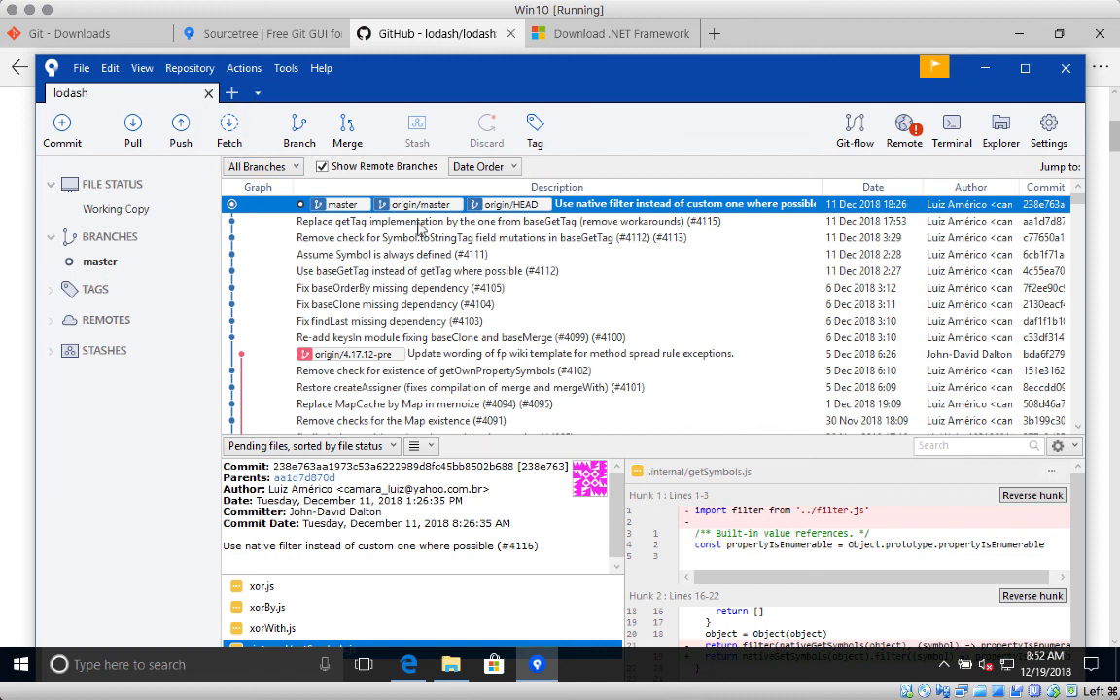
# Select the 'Remove check for Symbol.toStringTag field mutations in baseGetTag' commit to view its changes.
pyautogui.click(478, 238)
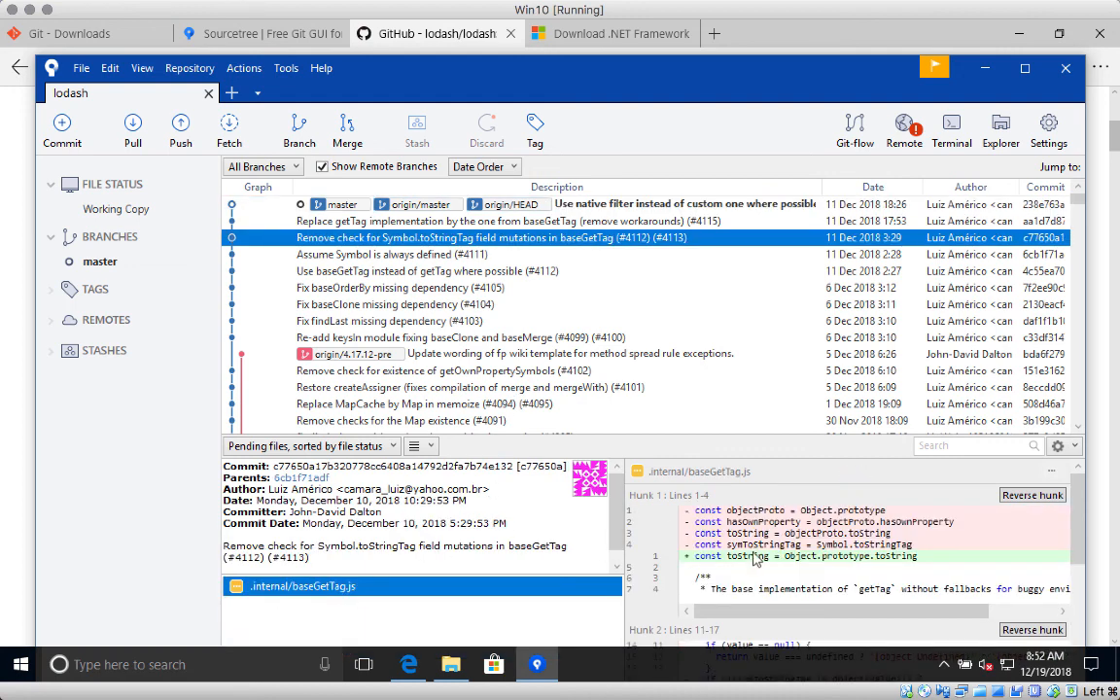
pyautogui.scroll(-3, 788, 555)
pyautogui.scroll(3, 797, 579)
# Browse File Explorer to C:\sourcetree\lodash to see the cloned files like add.js and CHANGELOG.
pyautogui.click(448, 675)
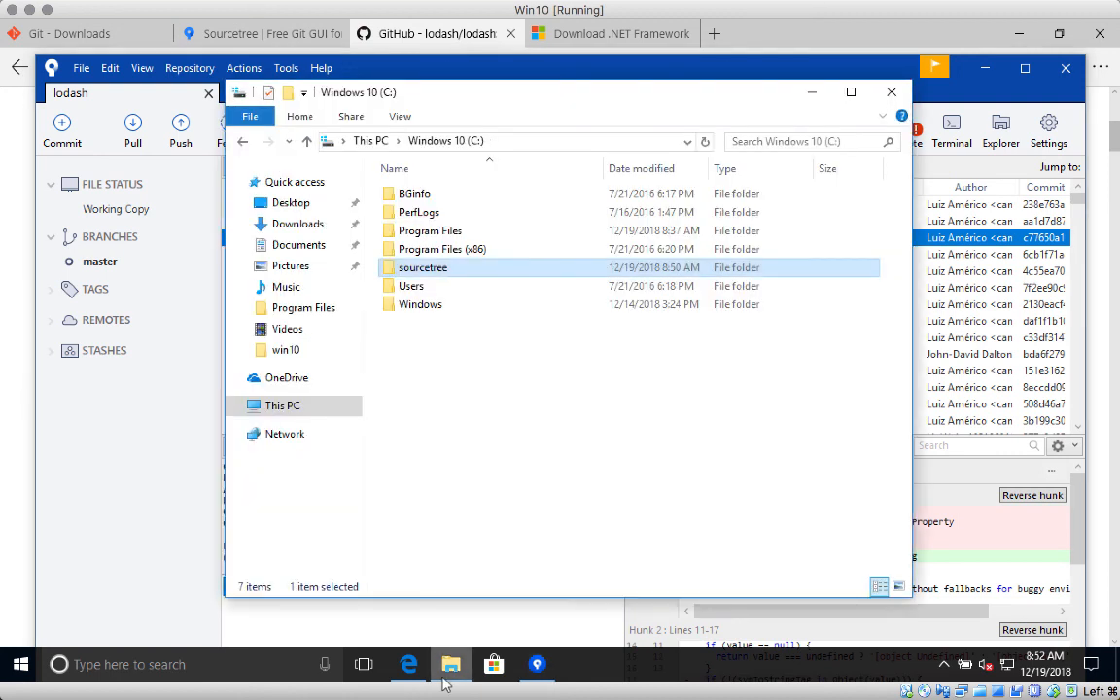
pyautogui.doubleClick(407, 268)
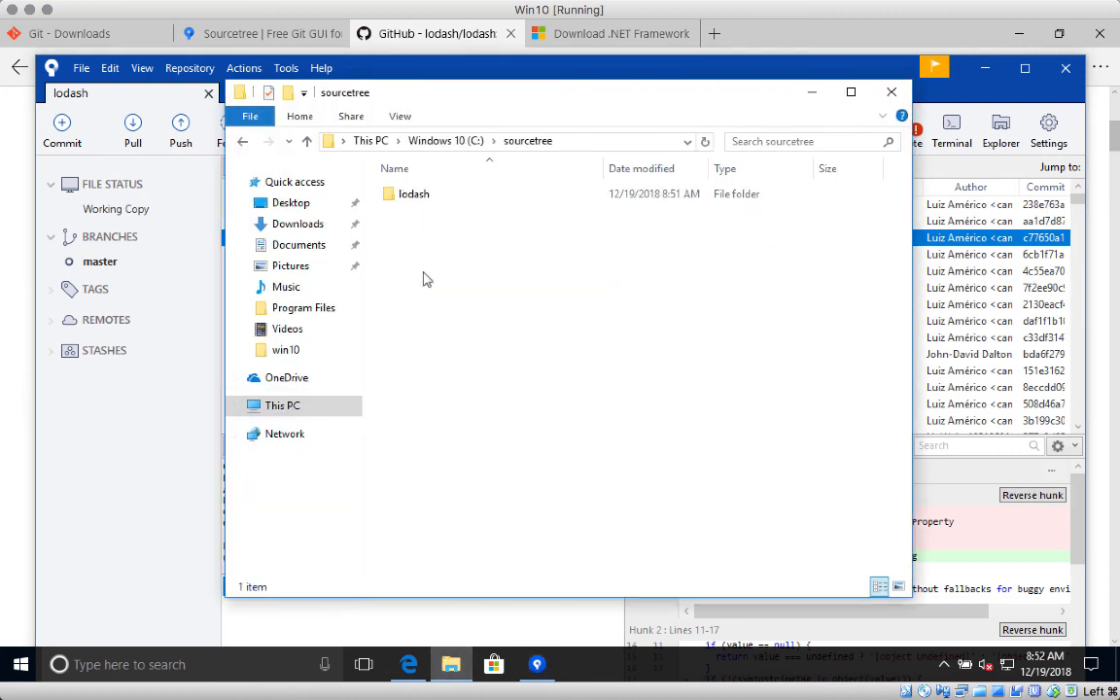
pyautogui.click(425, 202)
pyautogui.doubleClick(425, 203)
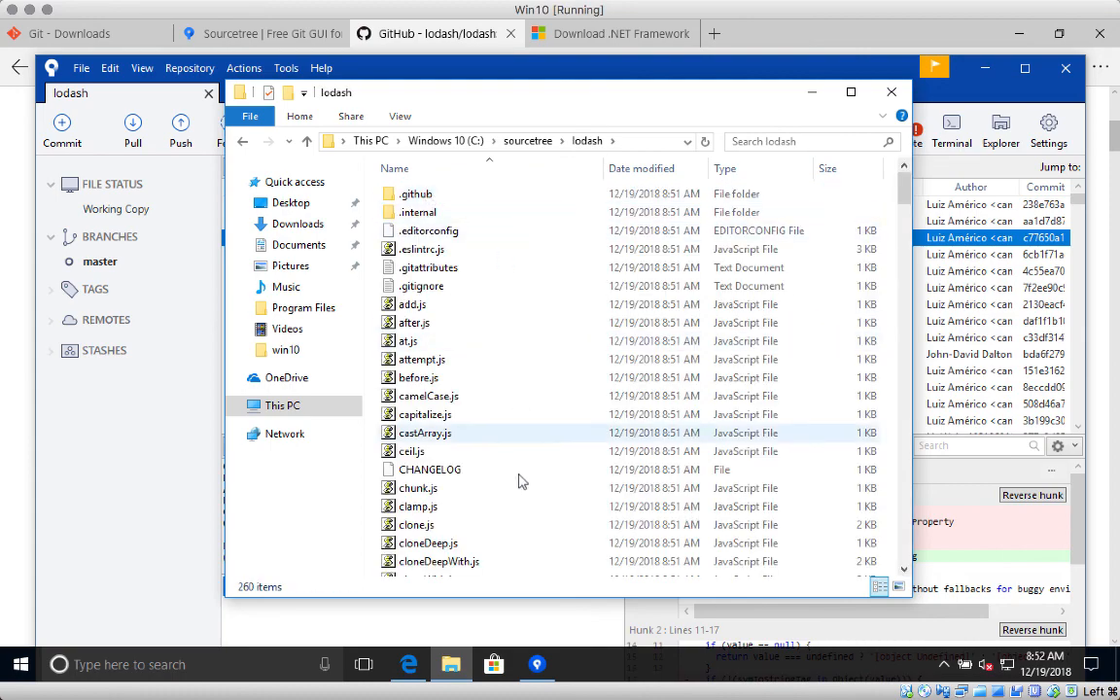